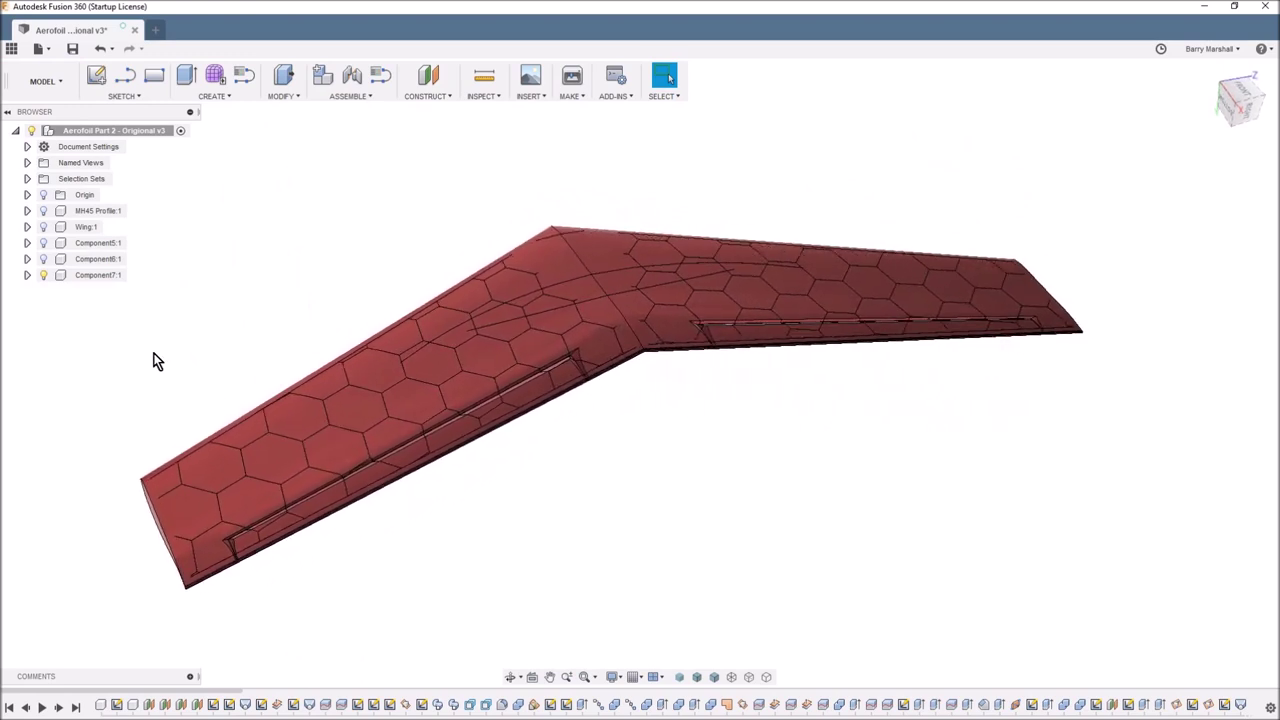
Hide Component7 and display Component5 and Component6 in turn to inspect the wing variants
left_click(43, 277)
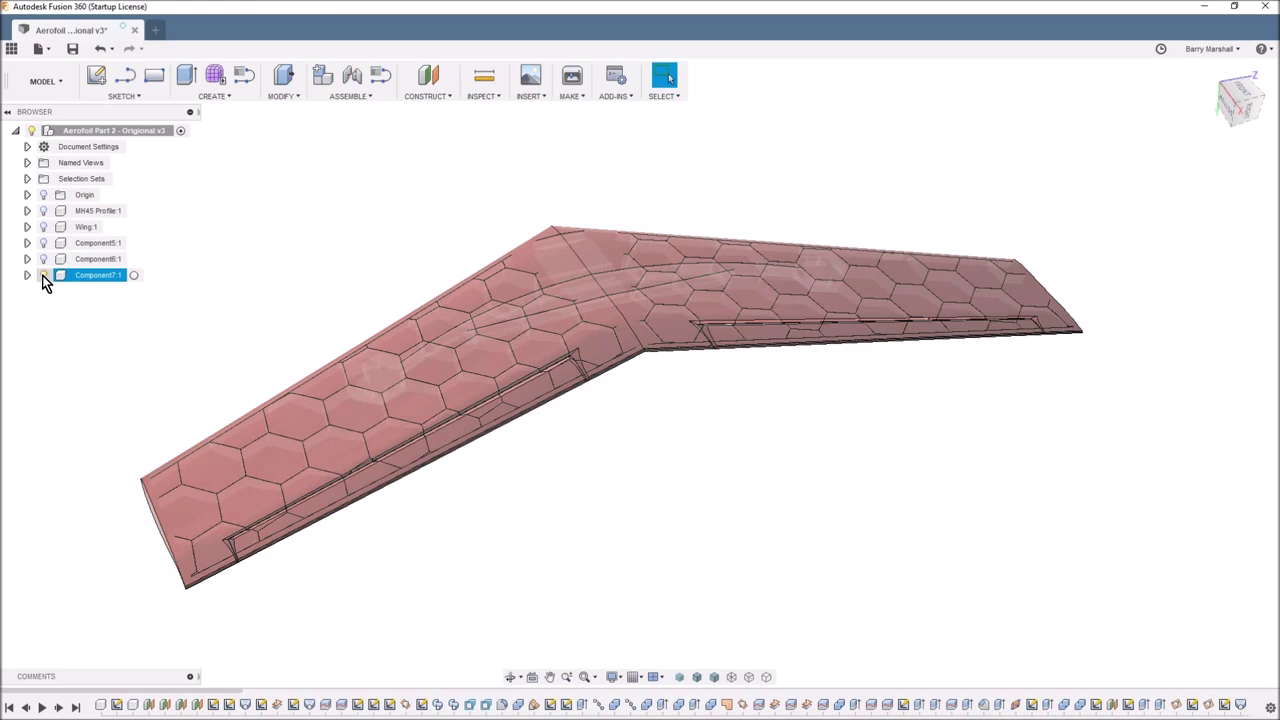
left_click(42, 275)
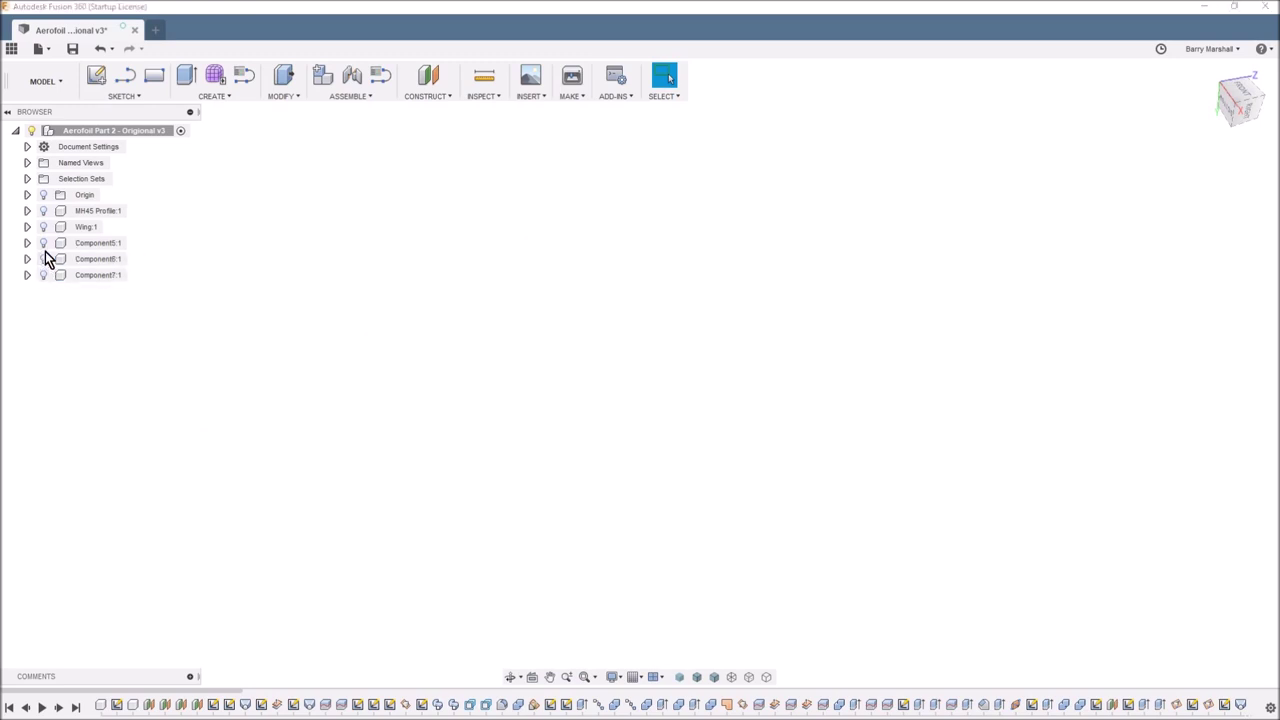
left_click(46, 242)
left_click(46, 242)
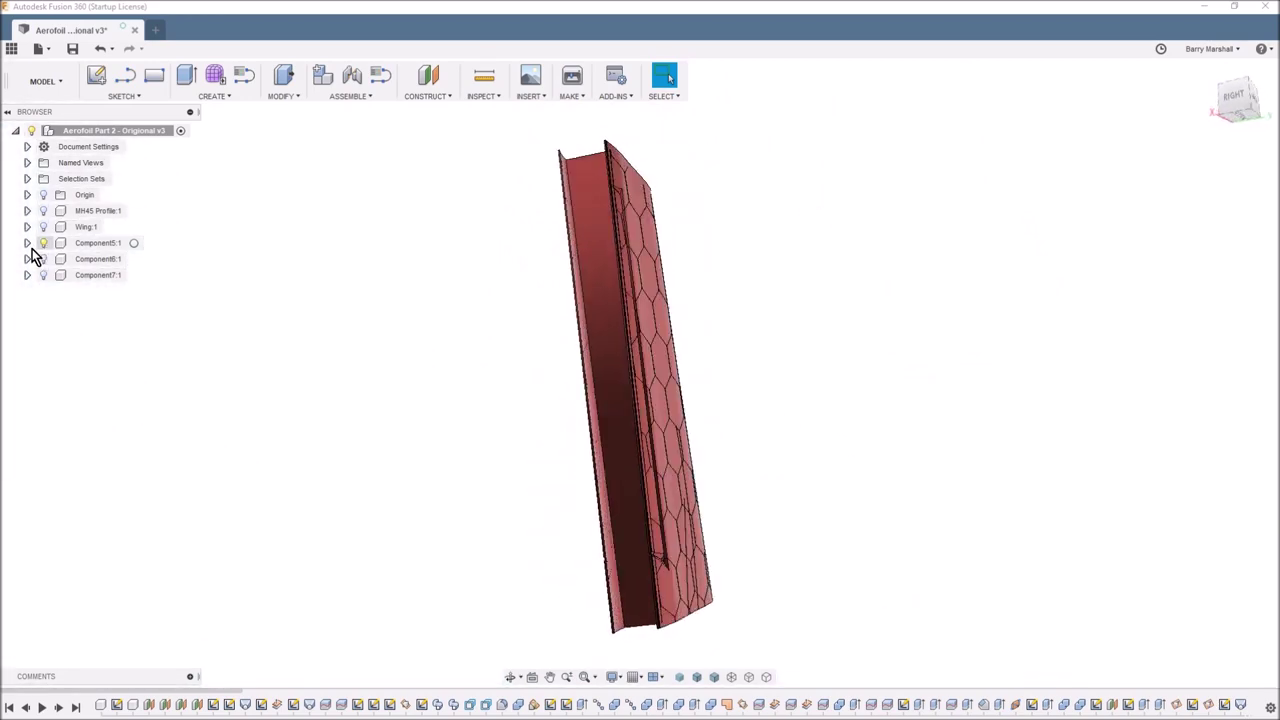
left_click(40, 259)
left_click(41, 258)
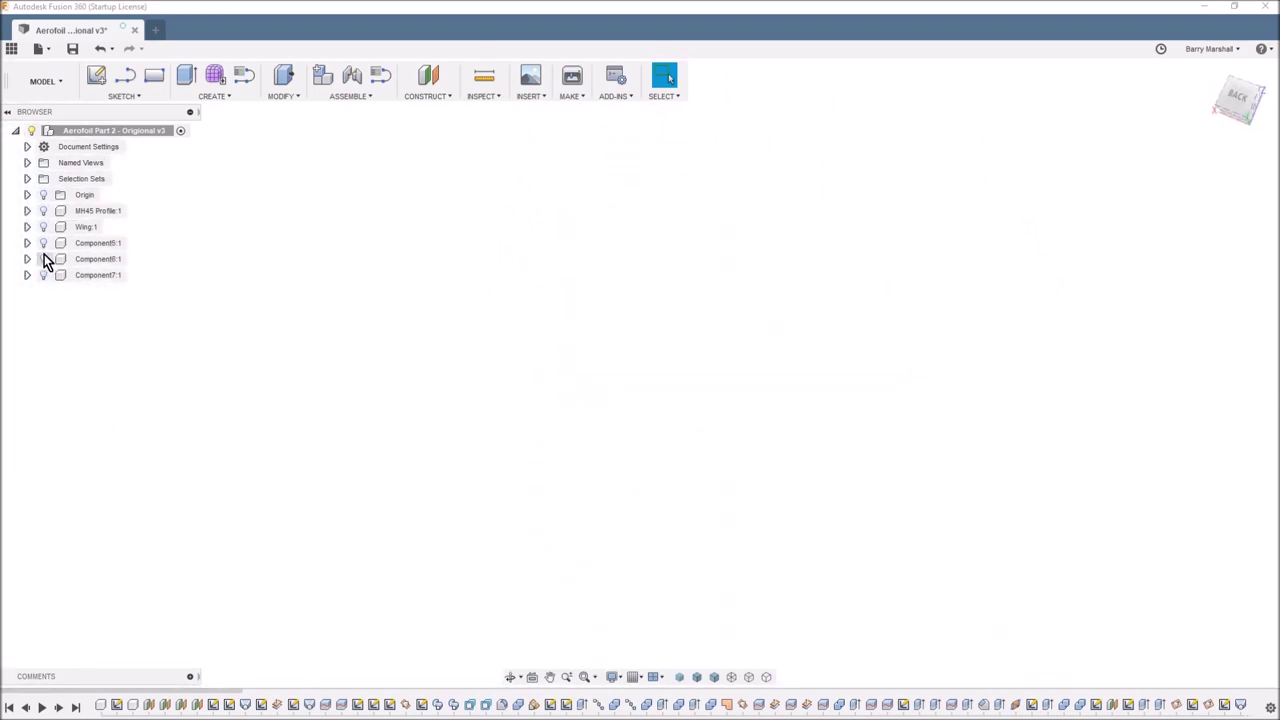
left_click(44, 258)
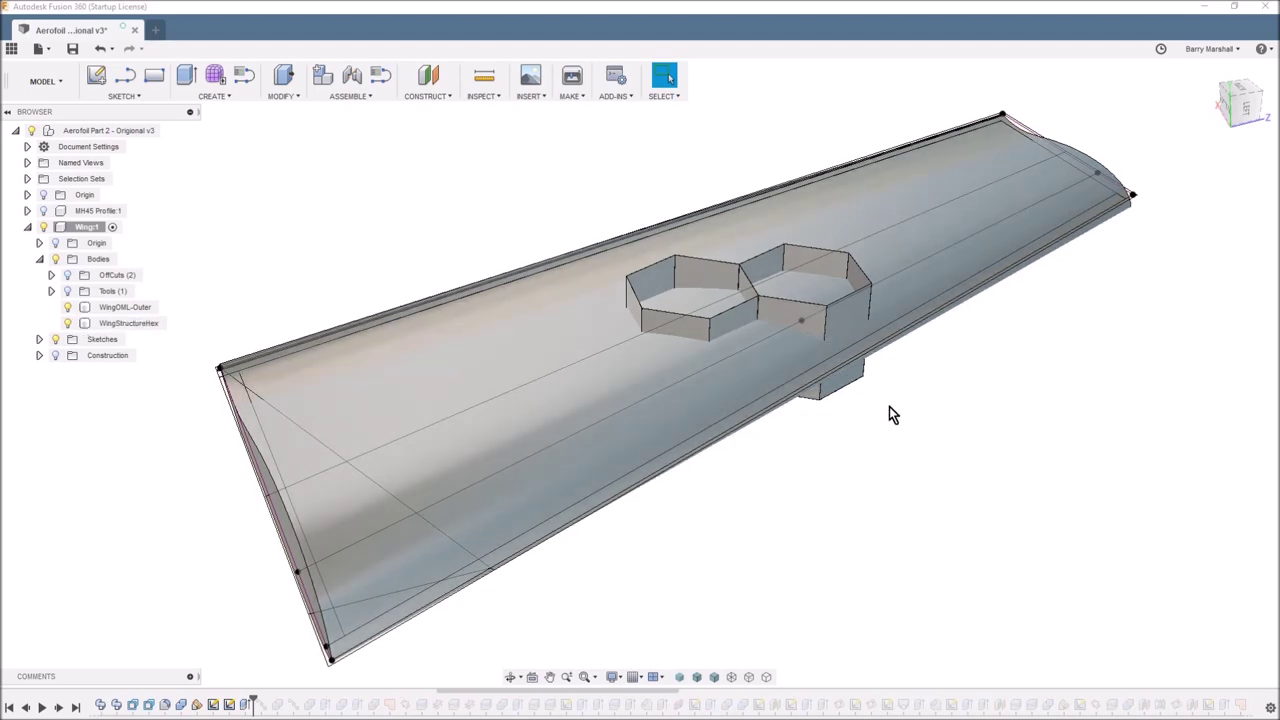
Examine how the hexagonal WingStructureHex body sits within the WingOML-Outer body from several angles
middle_click_drag(889, 406, 643, 614, "shift")
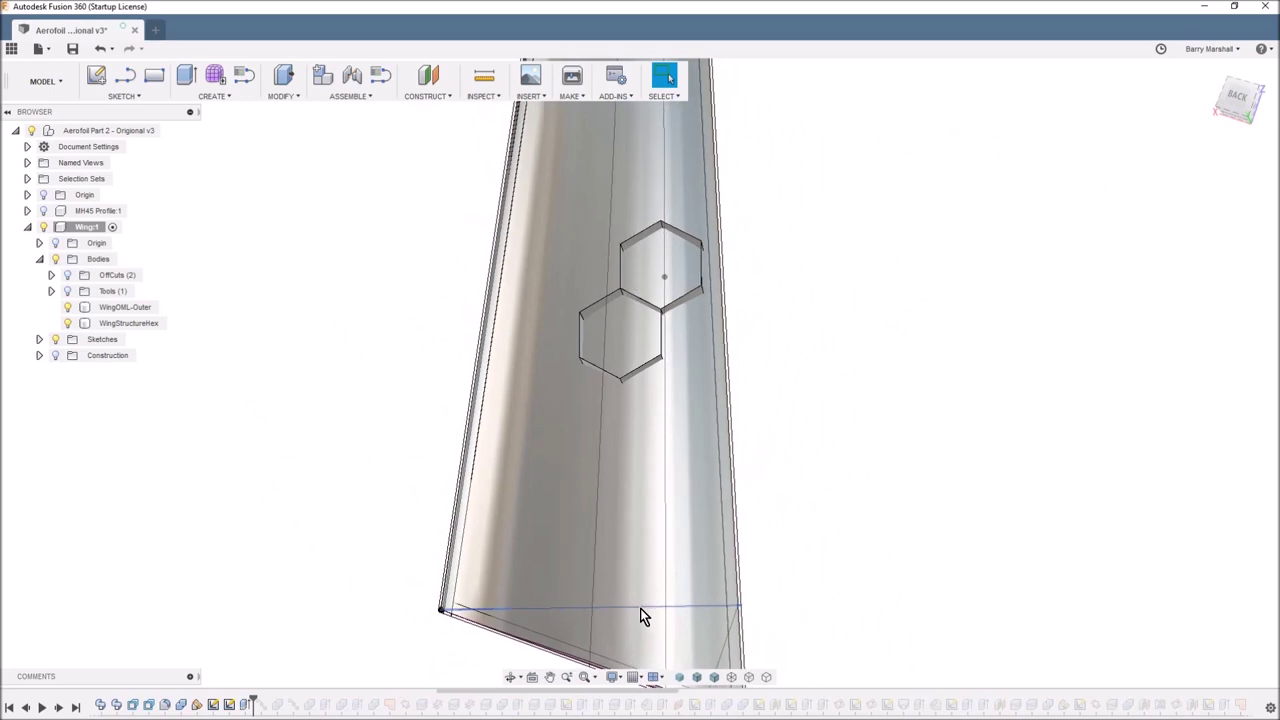
left_click(655, 611)
mouse_move(654, 451)
middle_mouse_down("shift")
mouse_move(662, 409)
mouse_move(669, 434)
middle_mouse_up("shift")
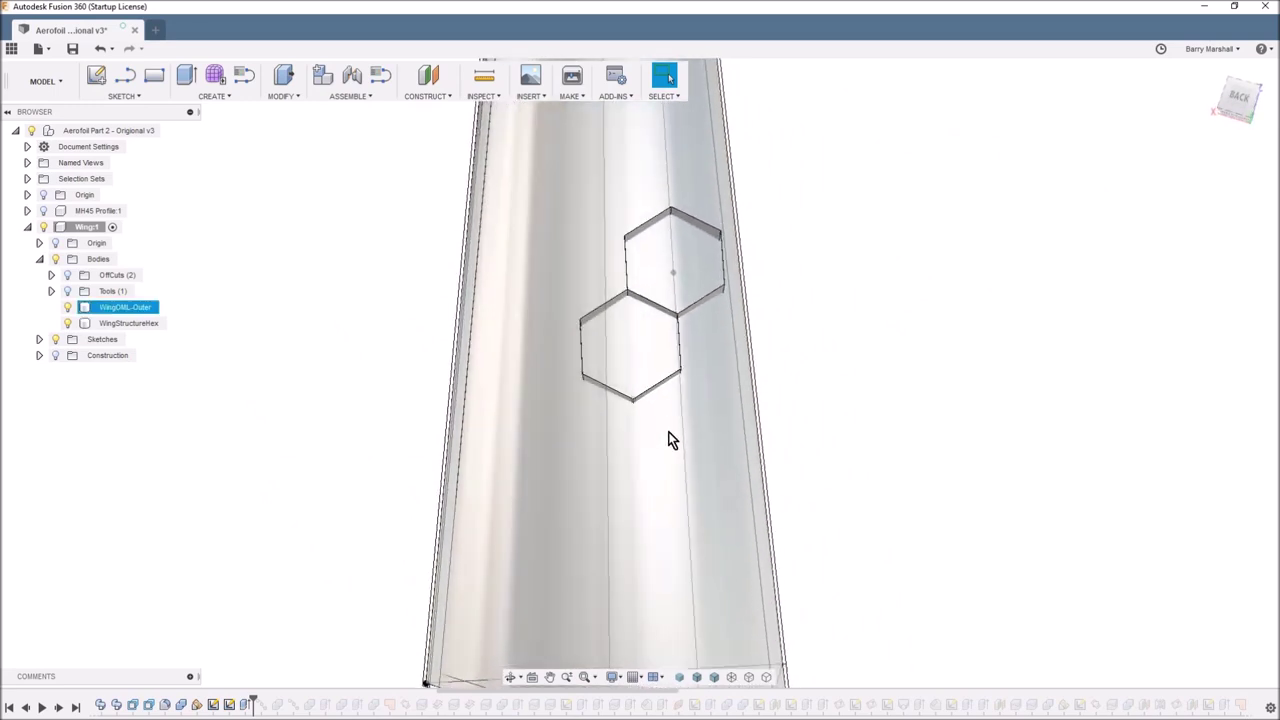
left_click(639, 409)
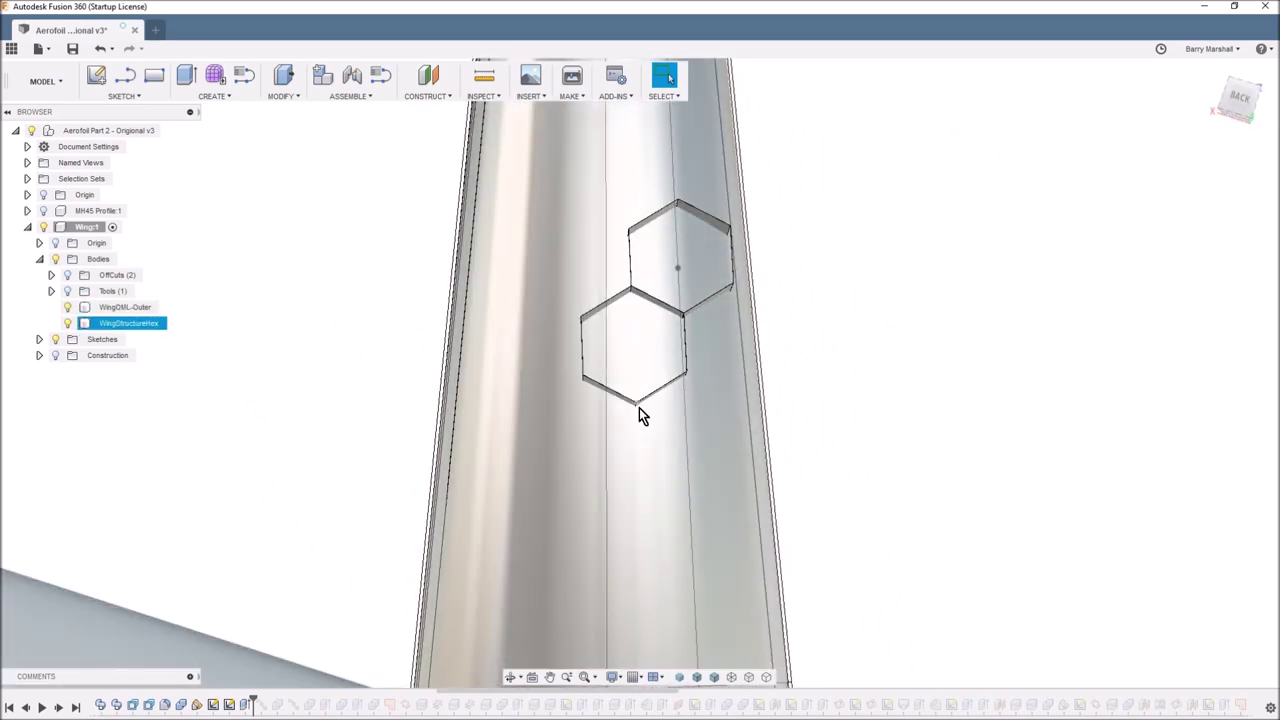
left_click(640, 413)
middle_click_drag(640, 420, 674, 498, "shift")
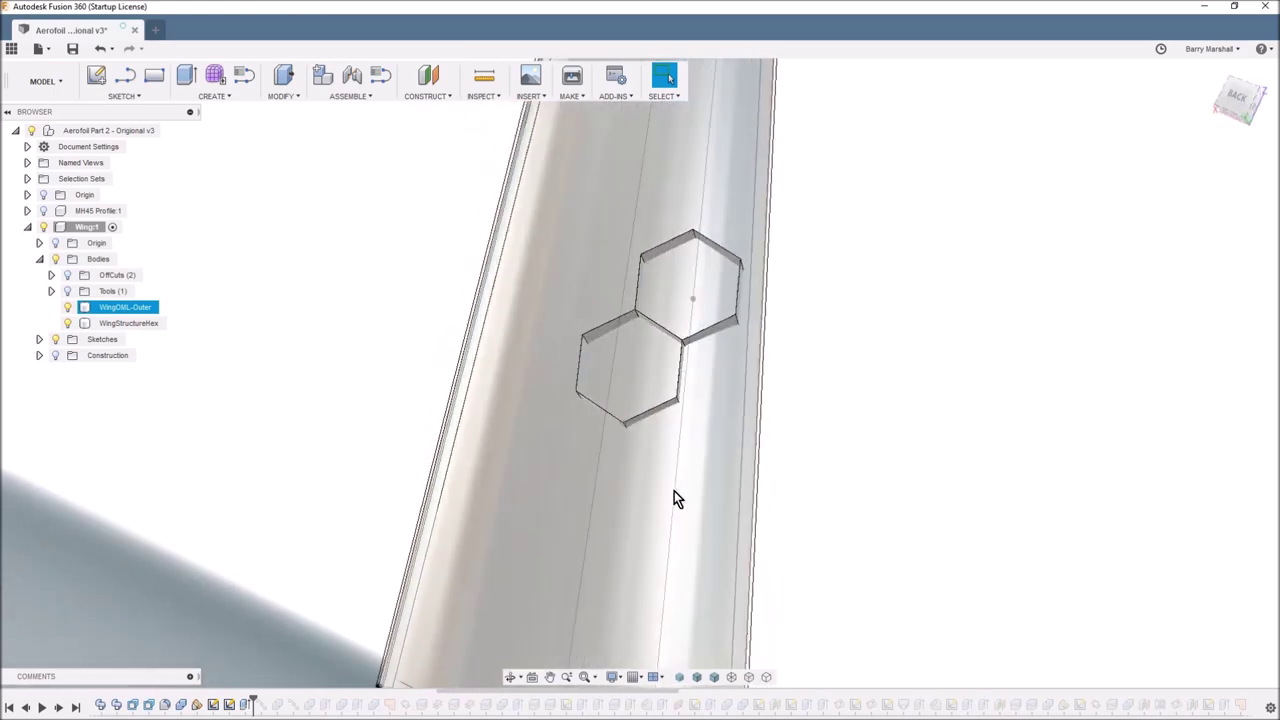
middle_click_drag(674, 497, 848, 336, "shift")
left_click(814, 346)
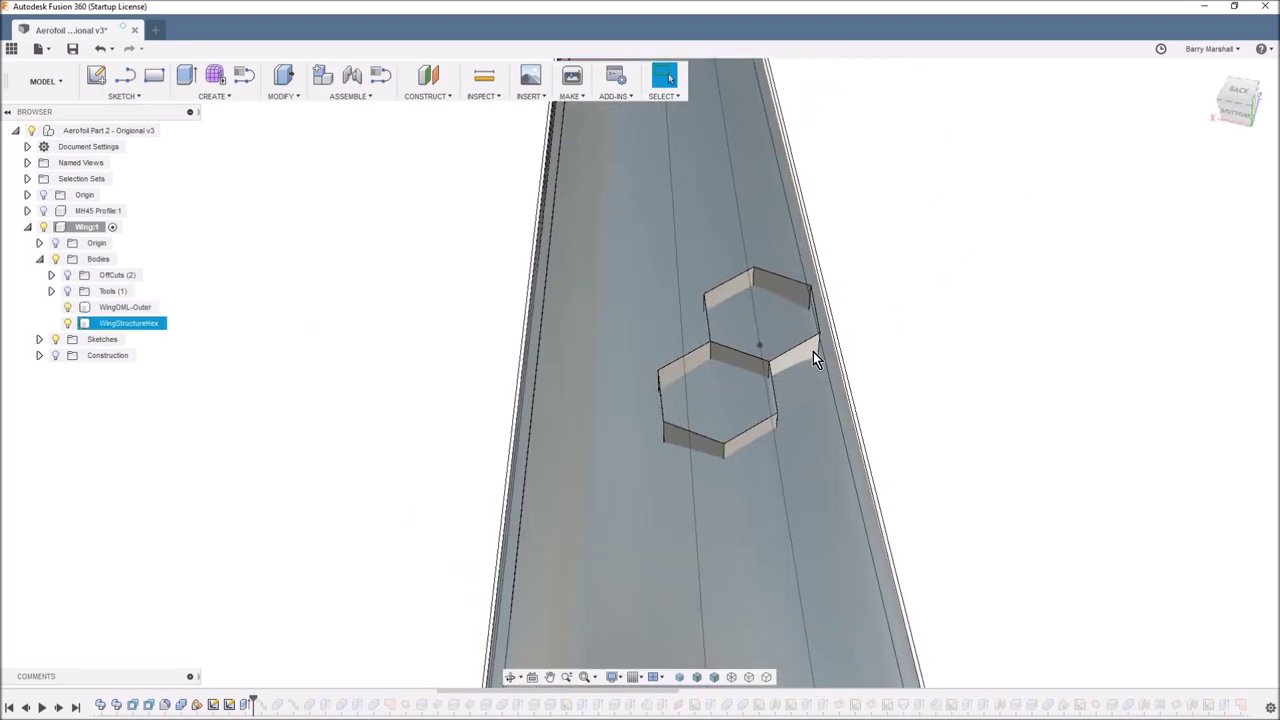
key("Escape")
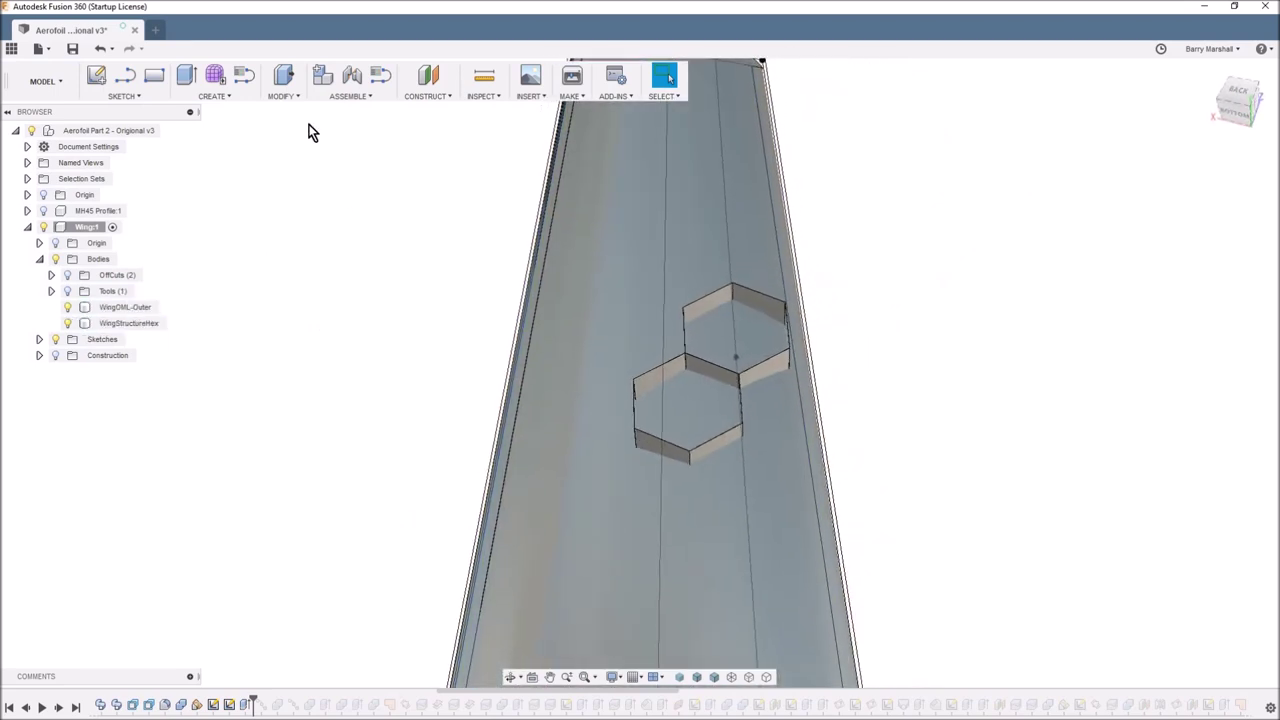
left_click(297, 100)
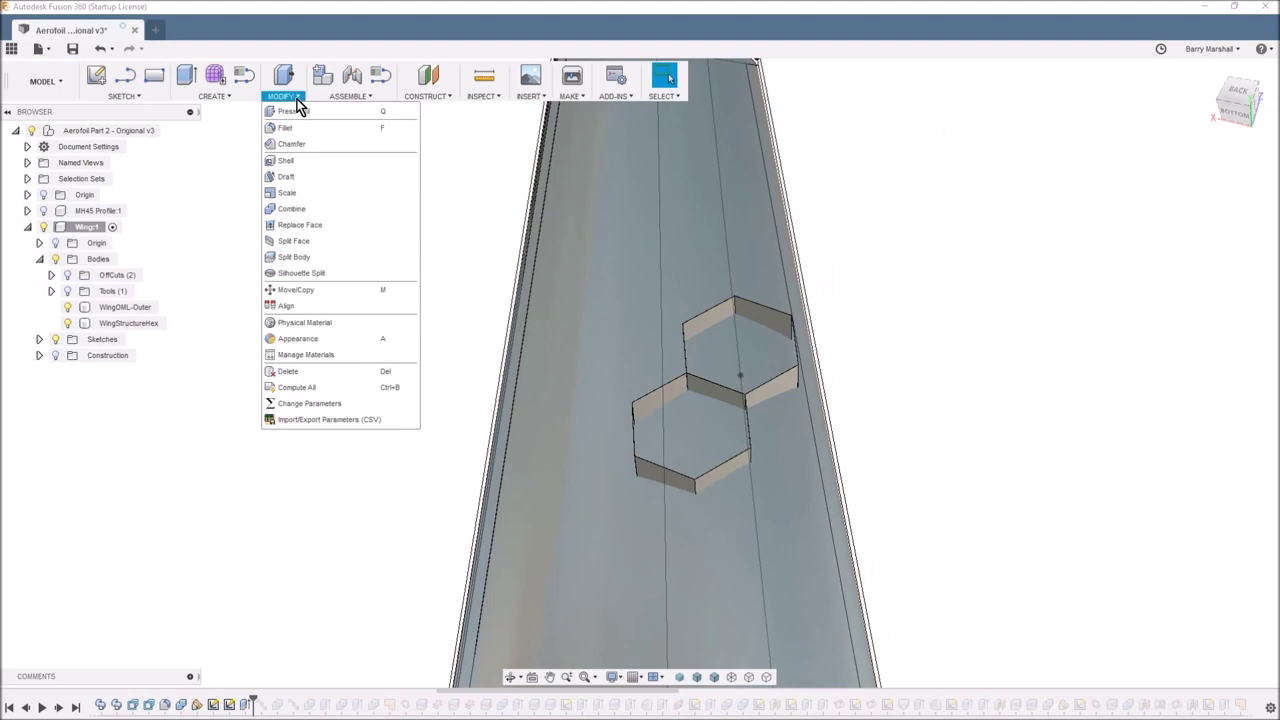
left_click(212, 96)
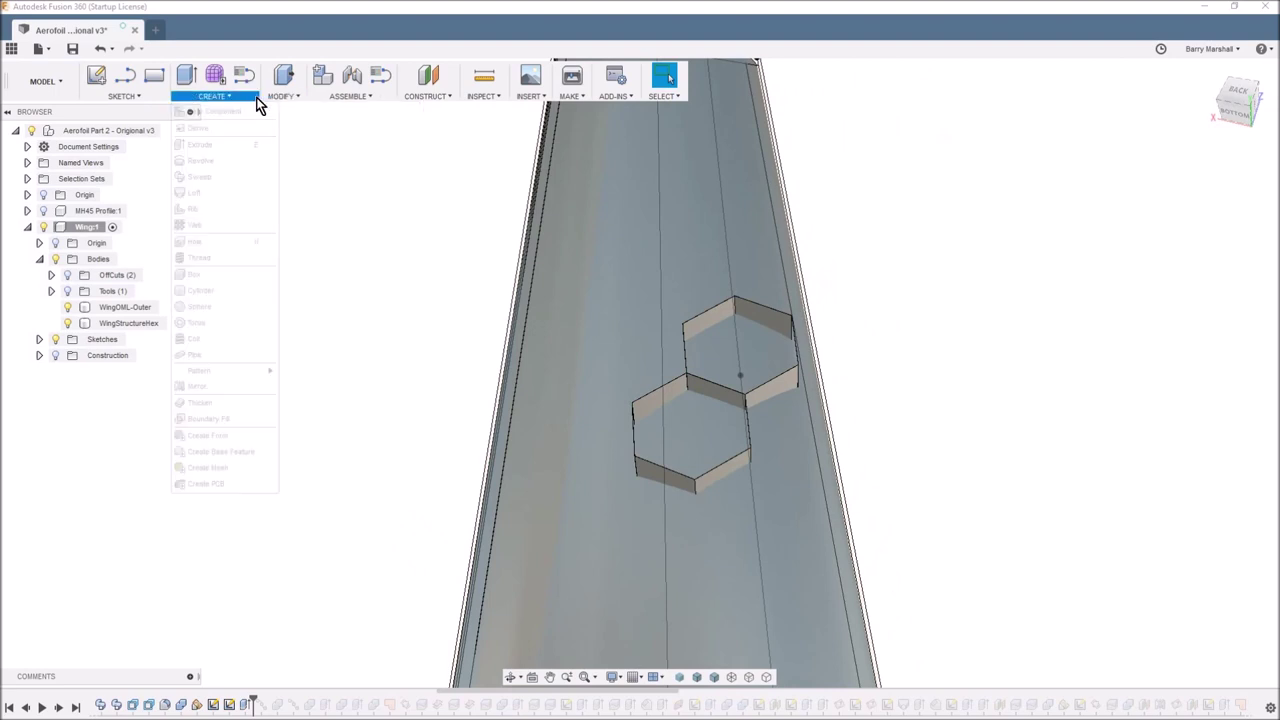
mouse_move(232, 378)
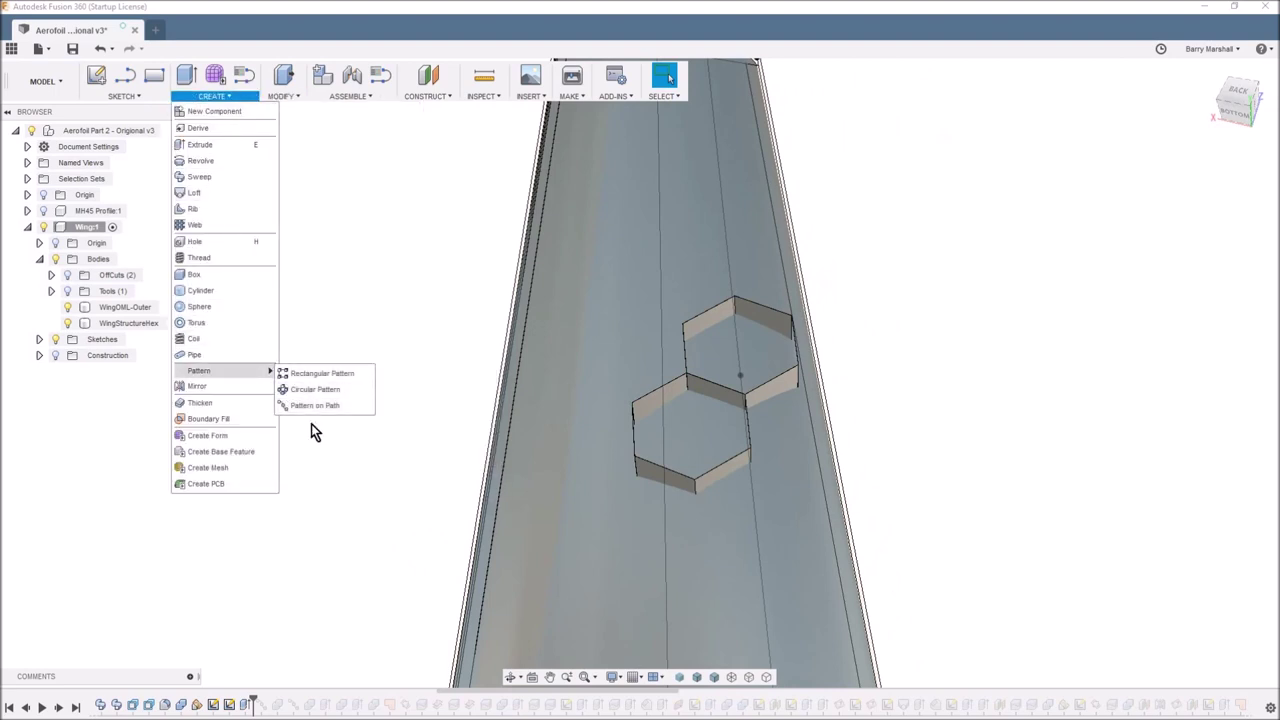
left_click(369, 459)
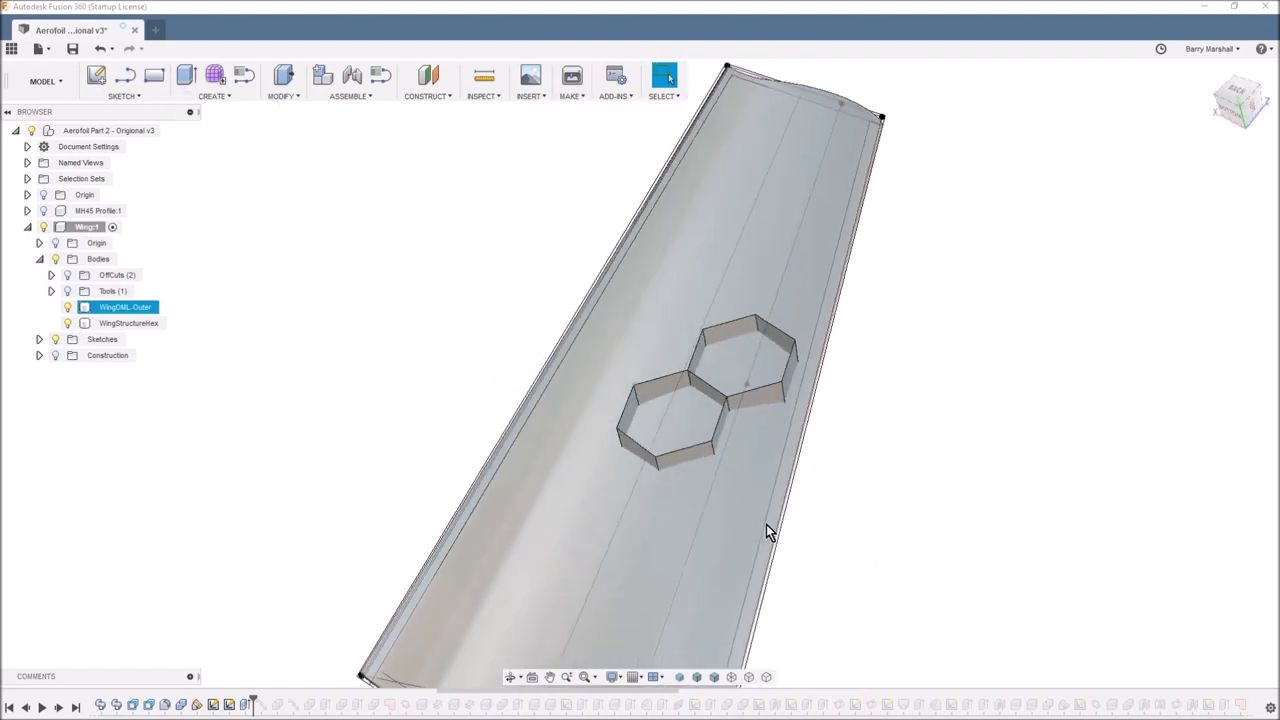
Advance the design history one feature at a time through both hexagon patterns and the combine operations that follow them
middle_click_drag(734, 505, 741, 440, "shift")
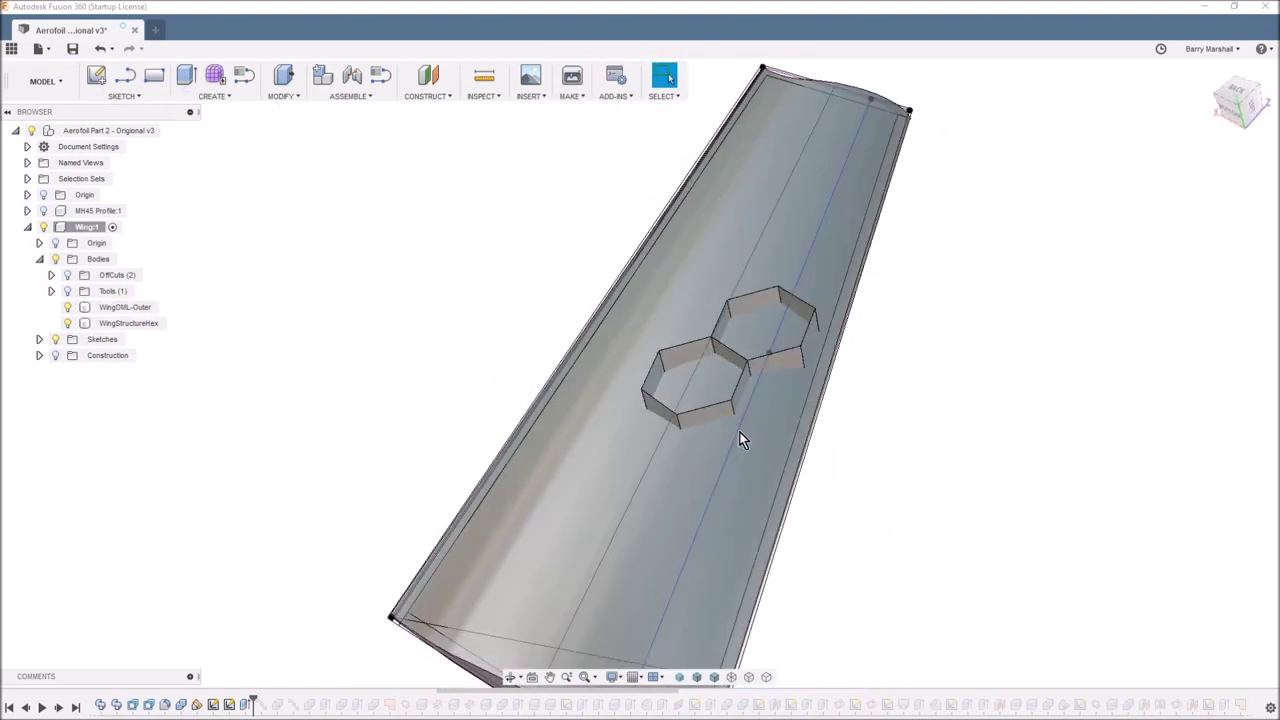
scroll(632, 578, "down", 1)
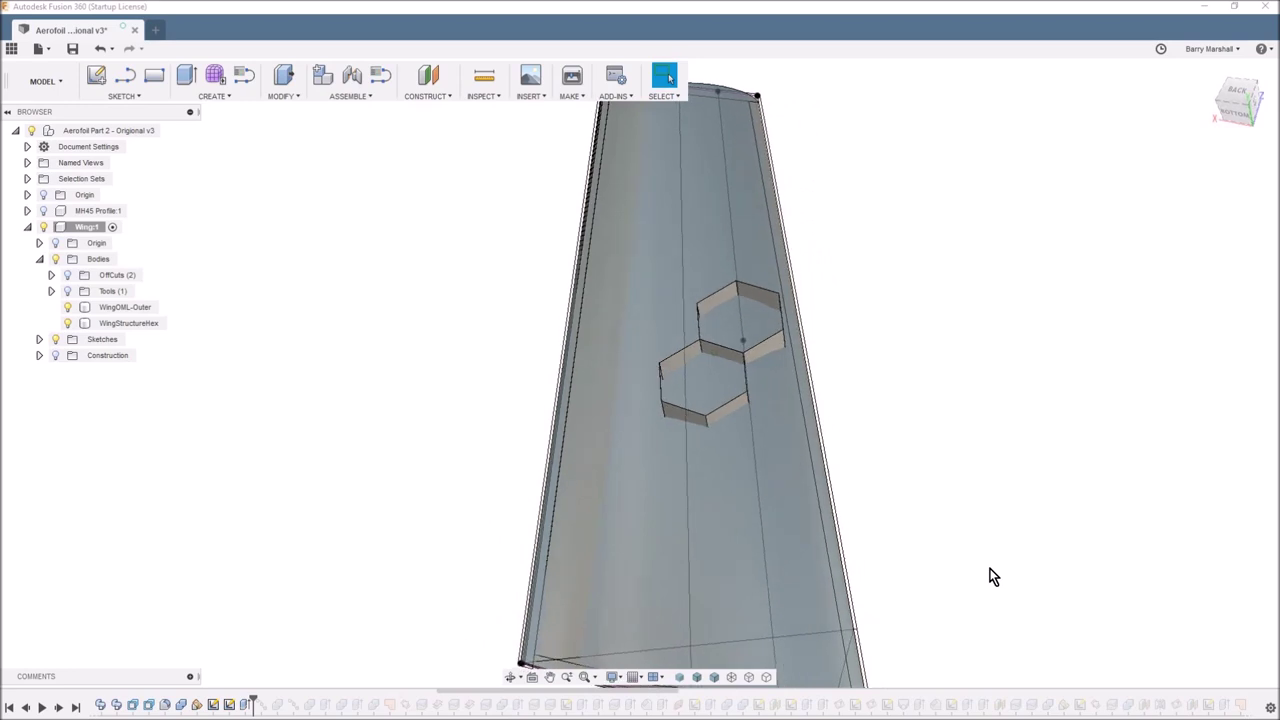
middle_click_drag(993, 577, 58, 707, "shift")
left_click(58, 707)
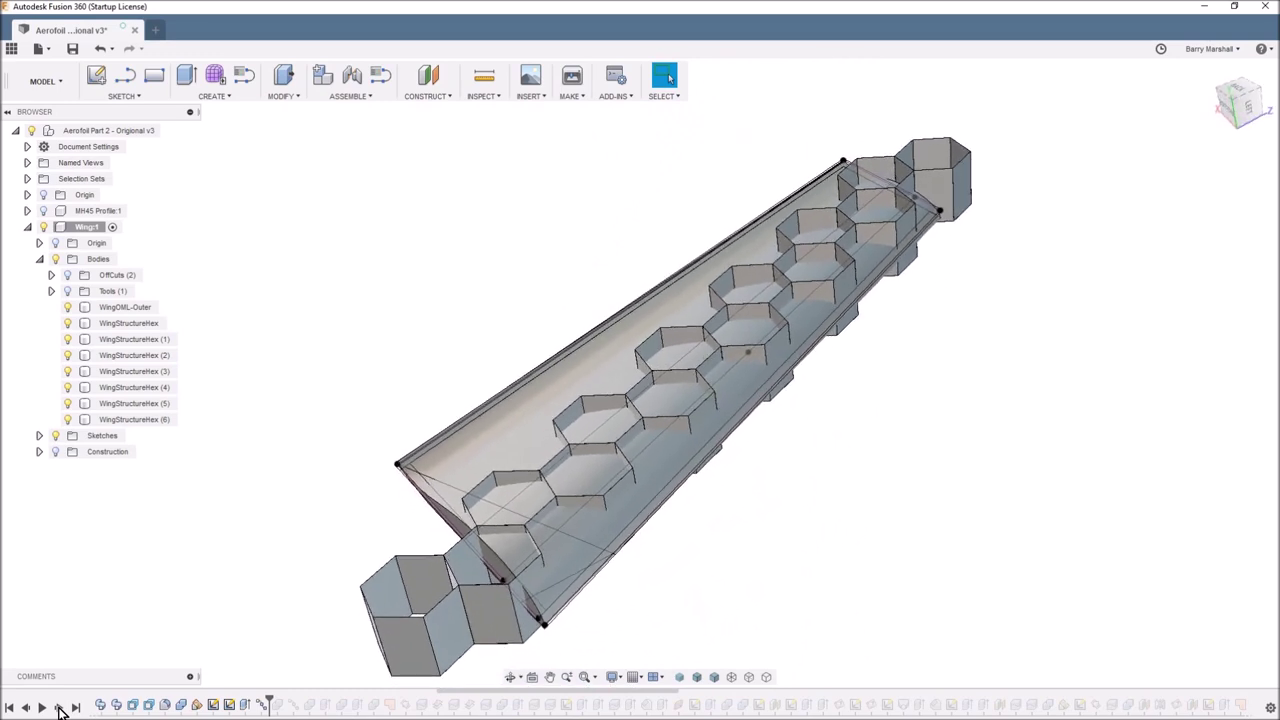
left_click(58, 707)
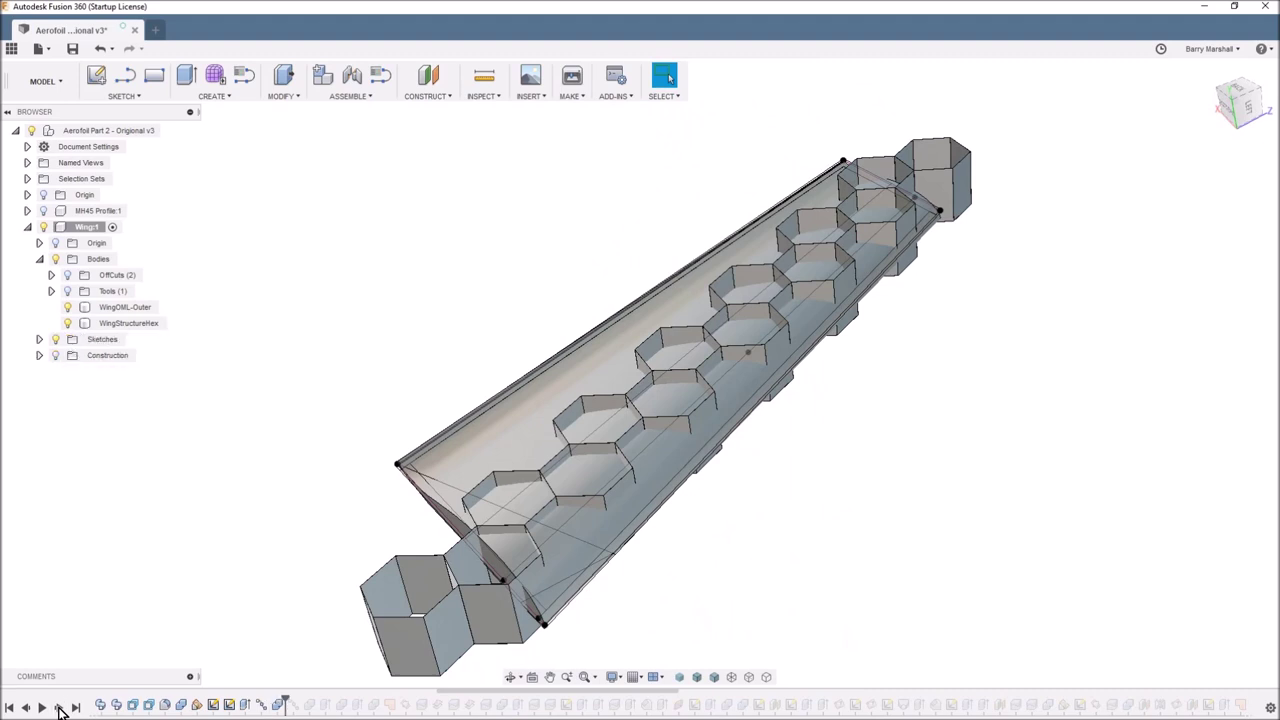
left_click(58, 707)
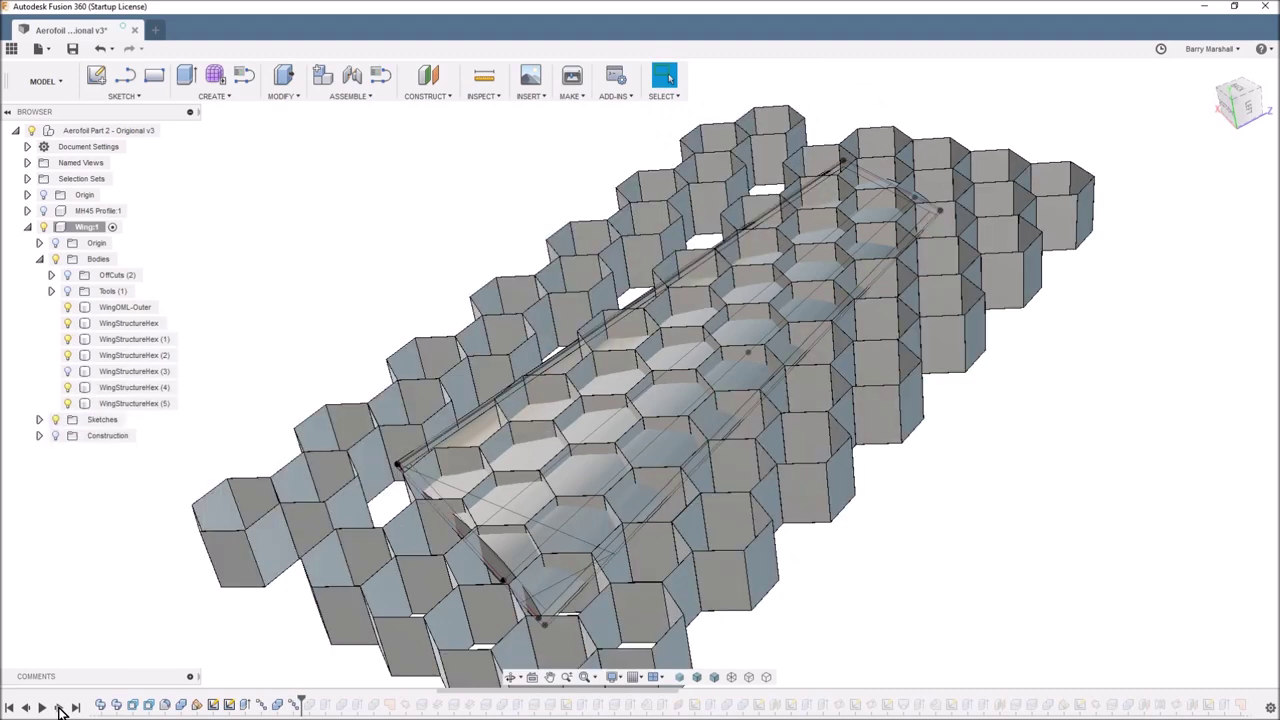
left_click(58, 707)
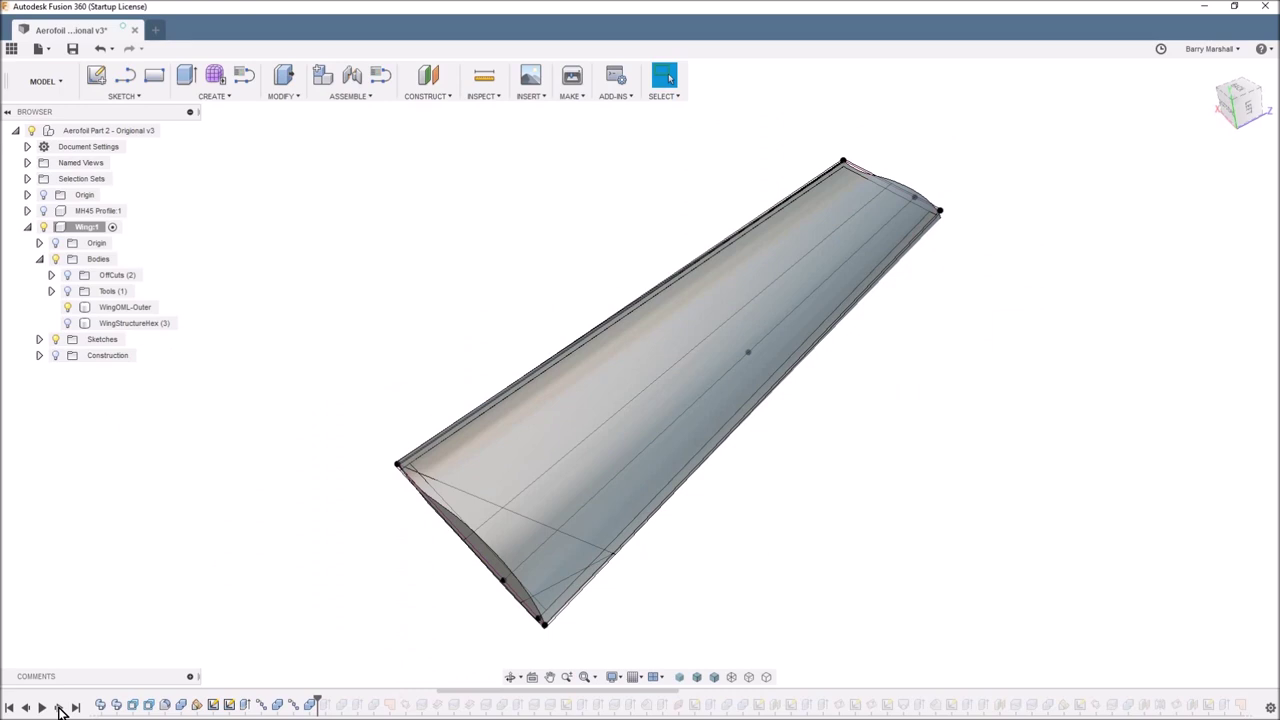
Advance the history through the thin edge walls and the WingStructure block up to the honeycomb combine
left_click(58, 707)
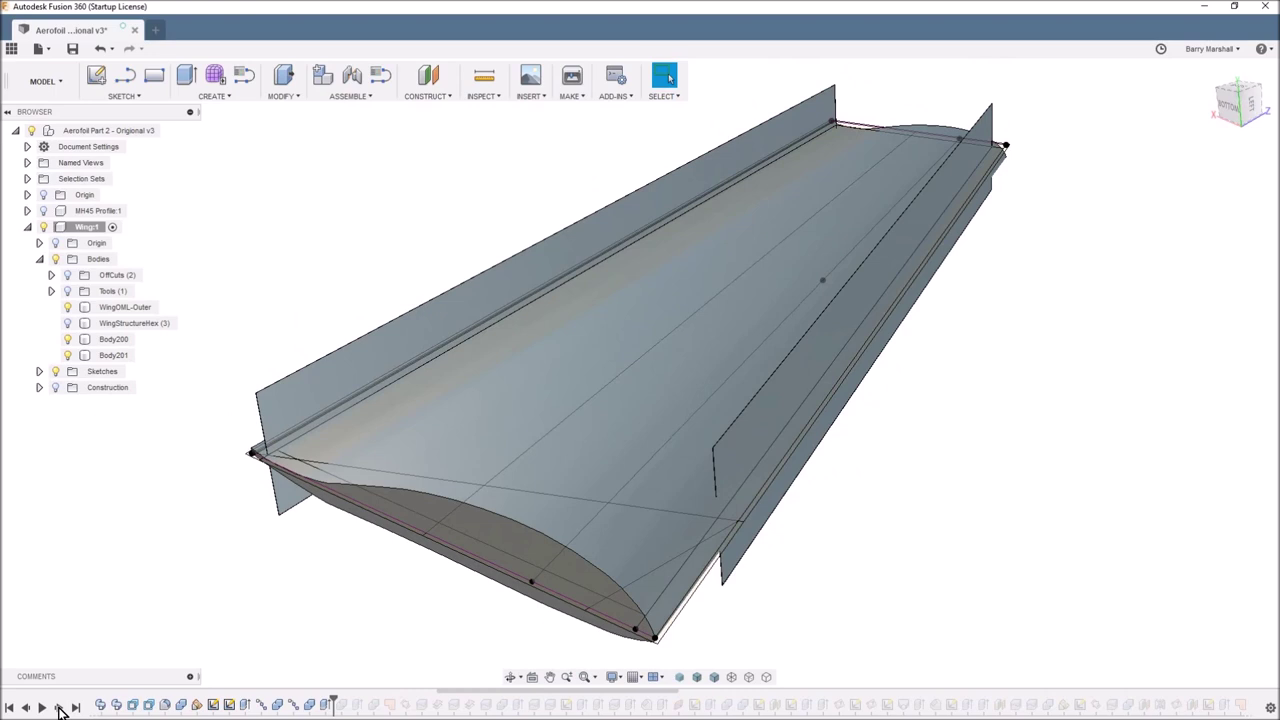
left_click(59, 708)
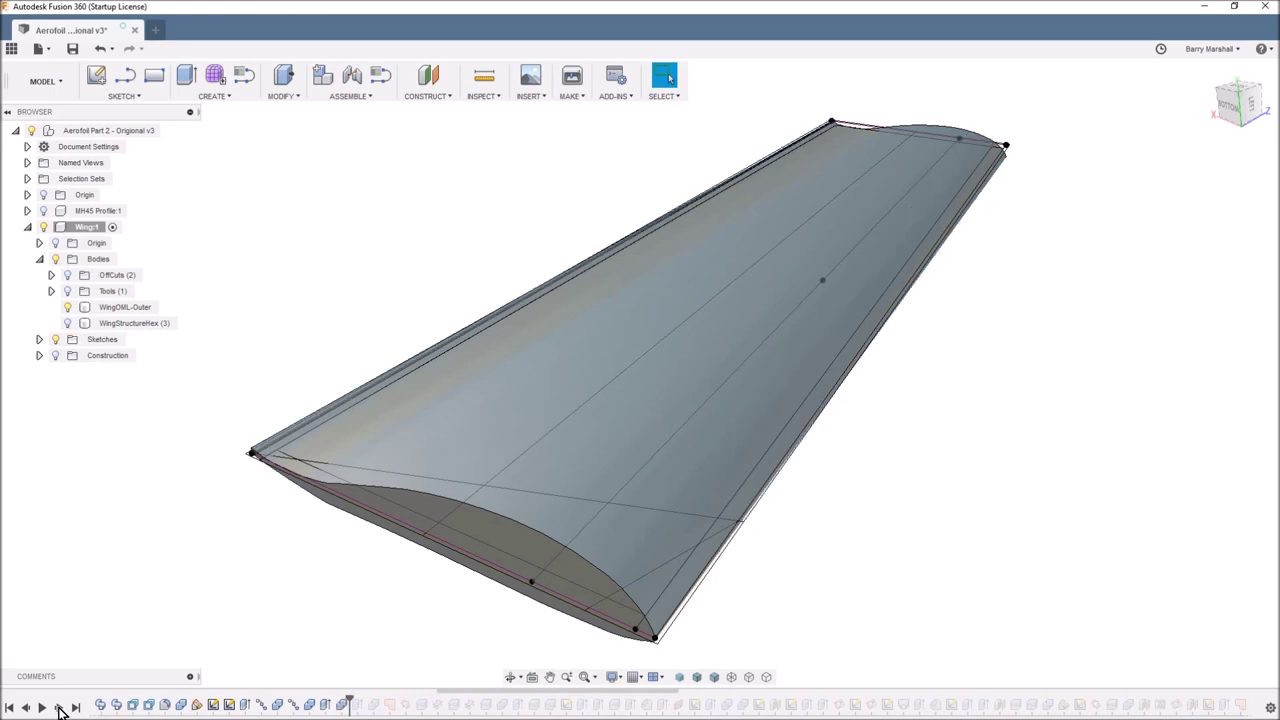
left_click(59, 708)
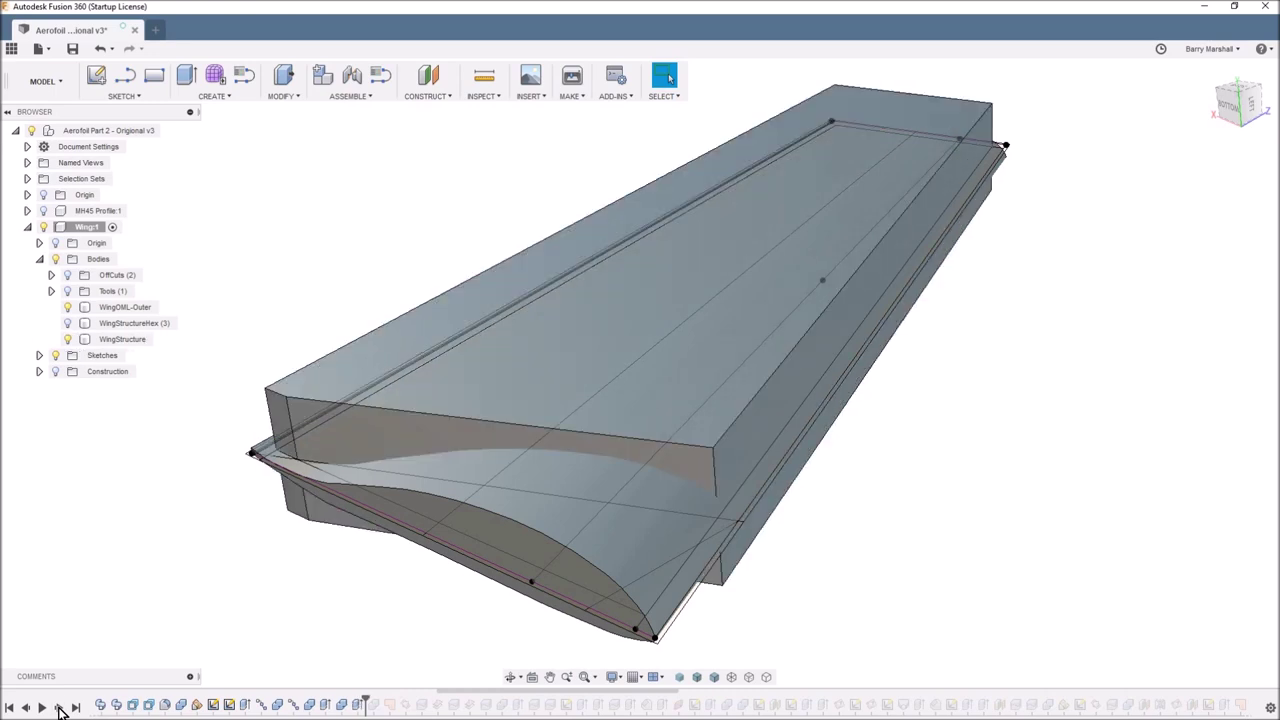
left_click(59, 708)
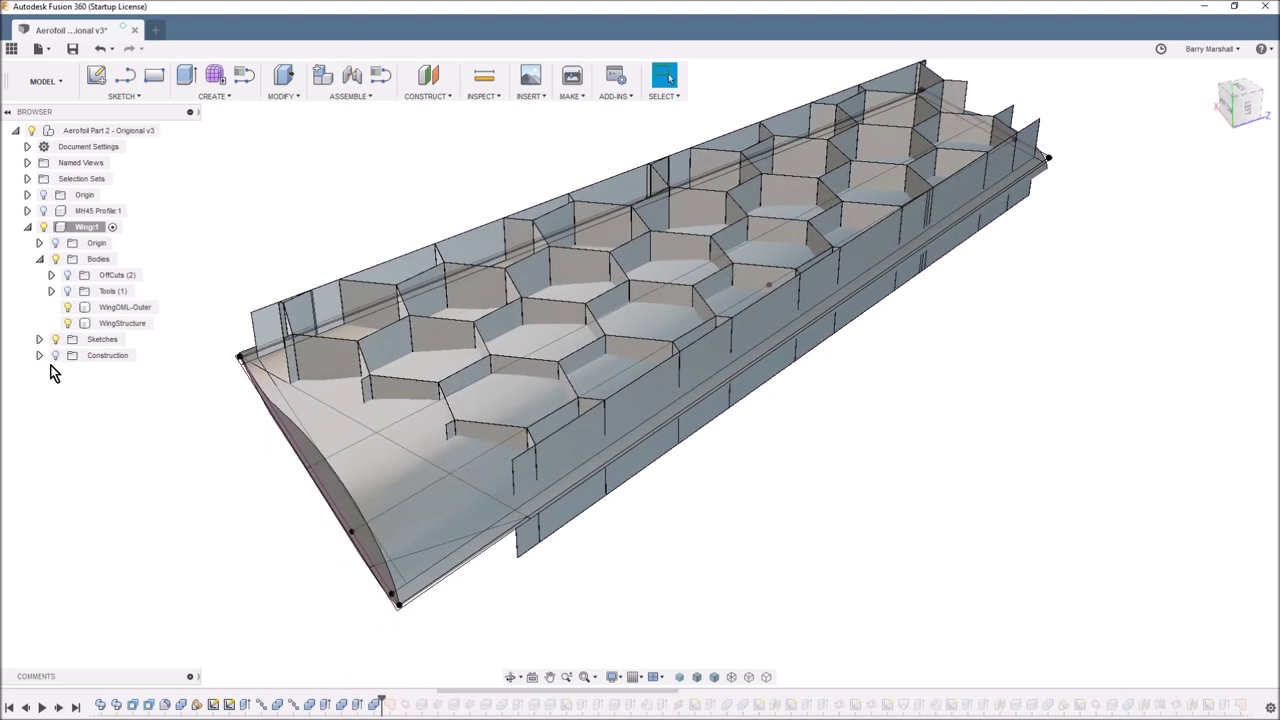
Hide the Wing component's sketches and roll the history forward past the leading and trailing edge reinforcement features
left_click(55, 339)
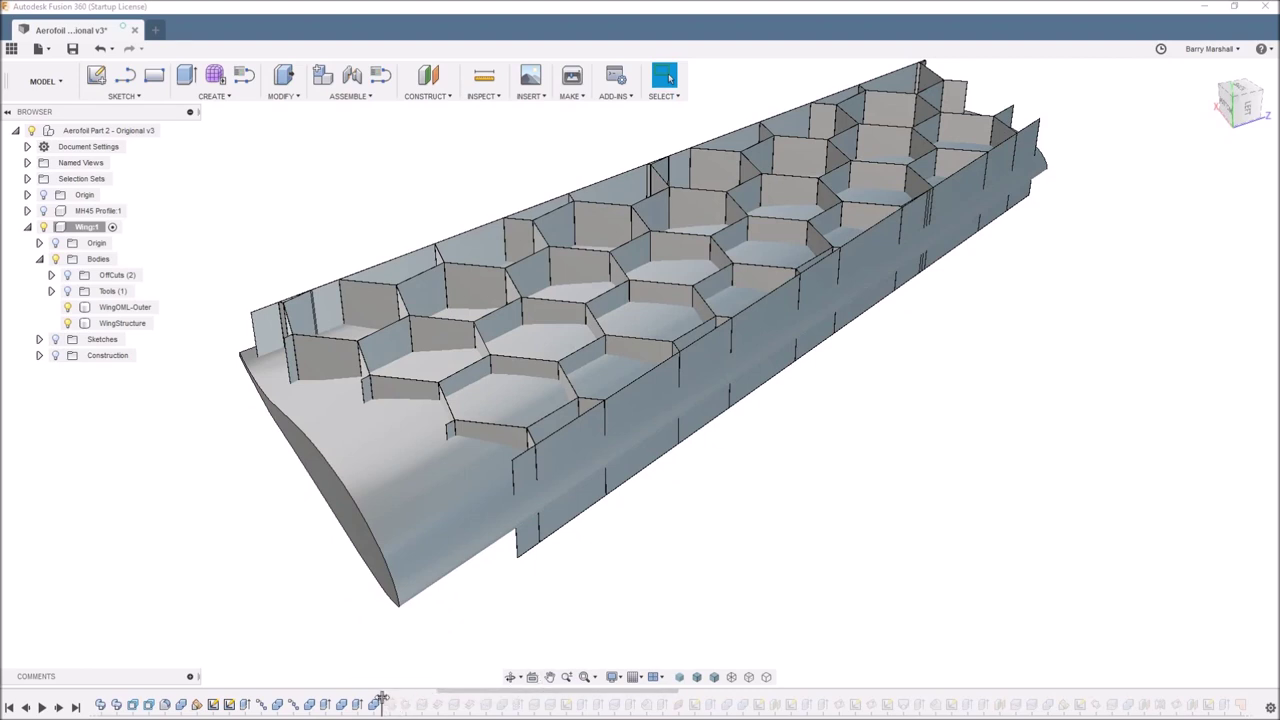
left_click_drag(381, 700, 591, 700)
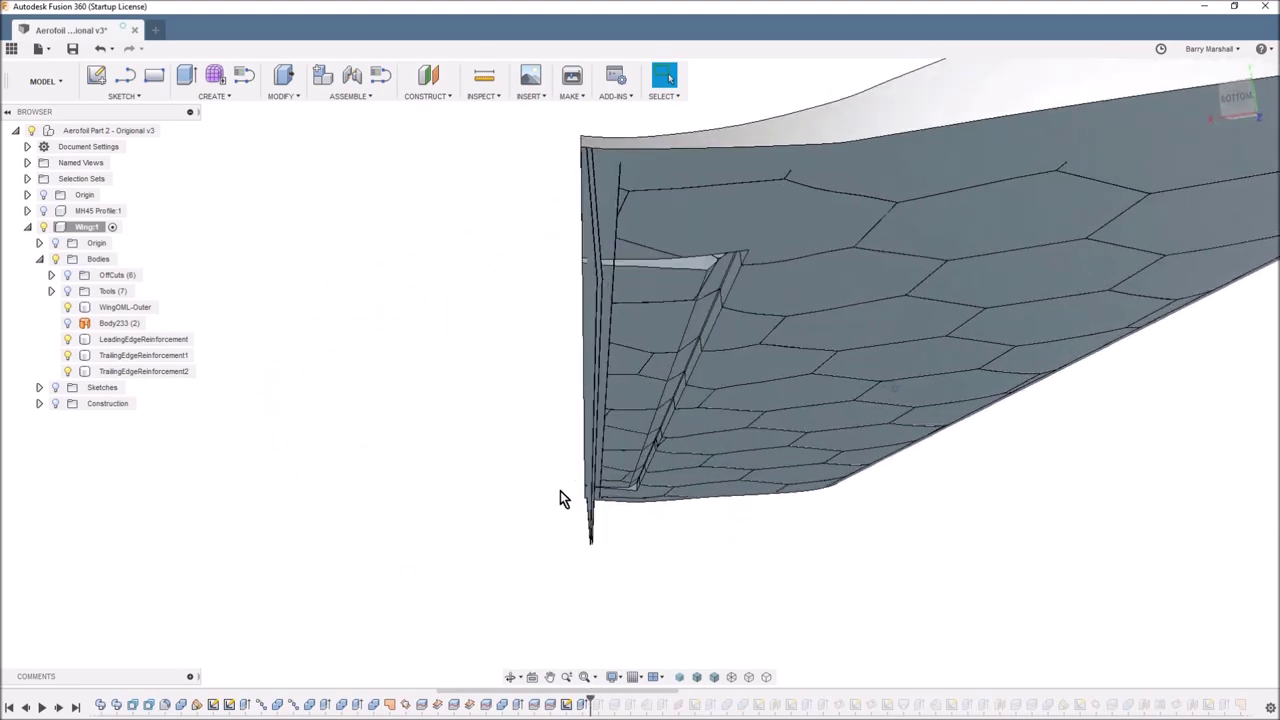
left_click(548, 215)
middle_click_drag(548, 215, 590, 693, "shift")
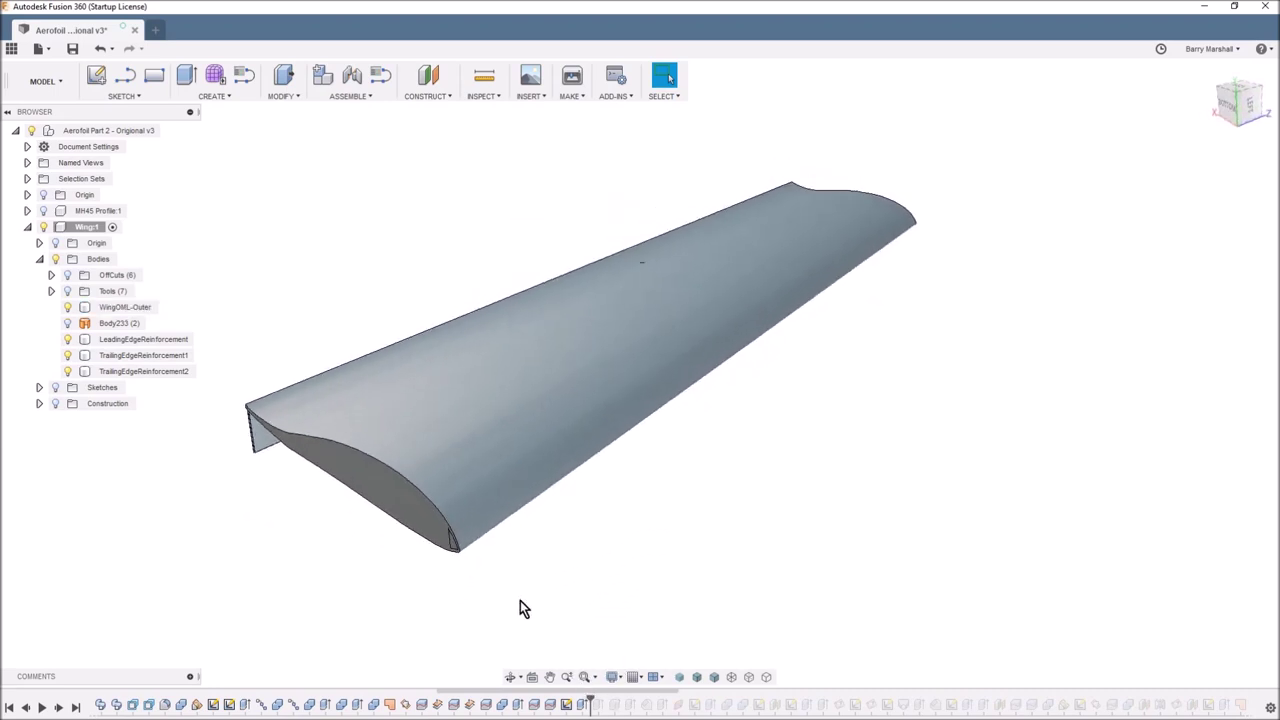
Examine the LeadingEdgeReinforcement body at the wing's end face relative to the outer WingOML-Outer body
middle_click_drag(520, 600, 587, 555, "shift")
left_click(583, 540)
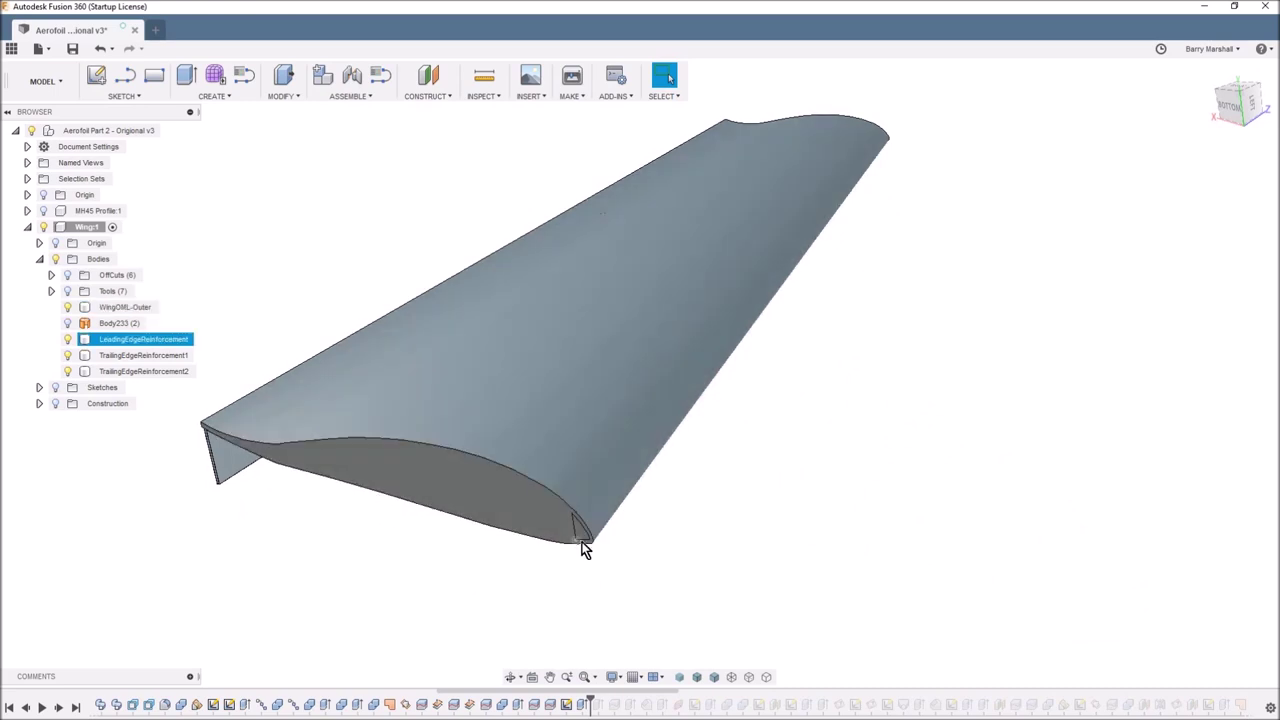
left_click(580, 583)
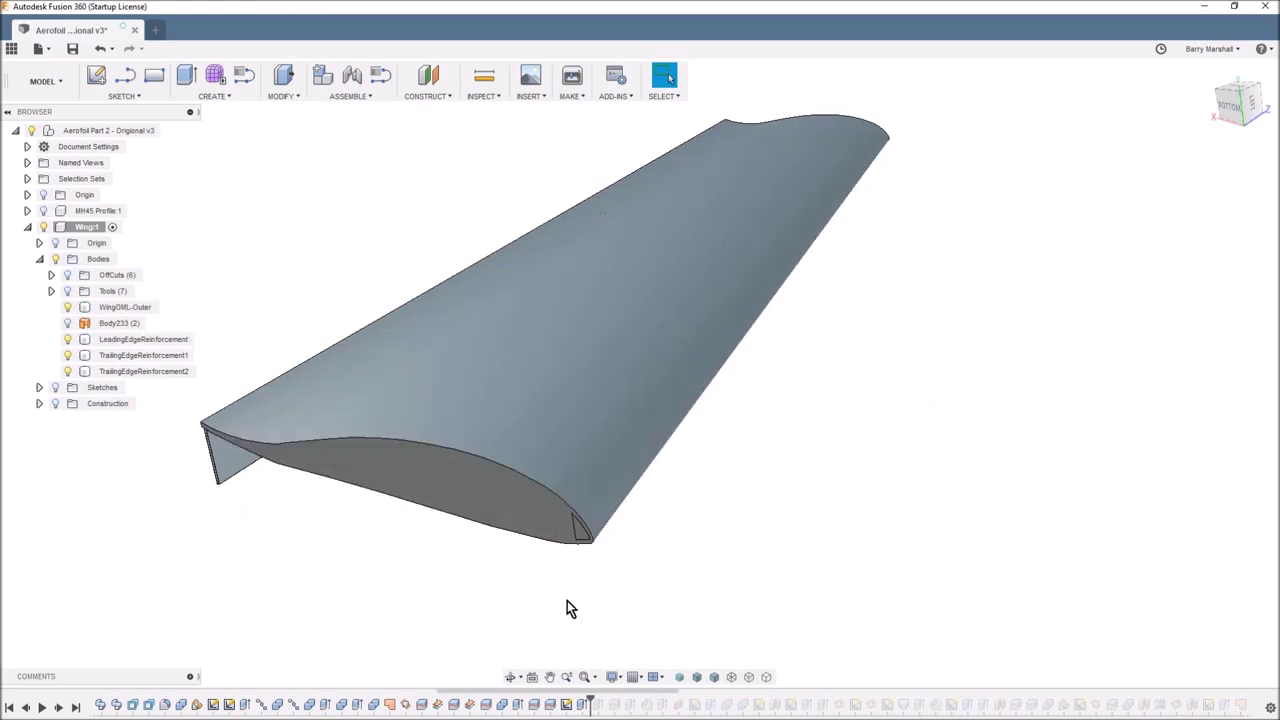
left_click(571, 543)
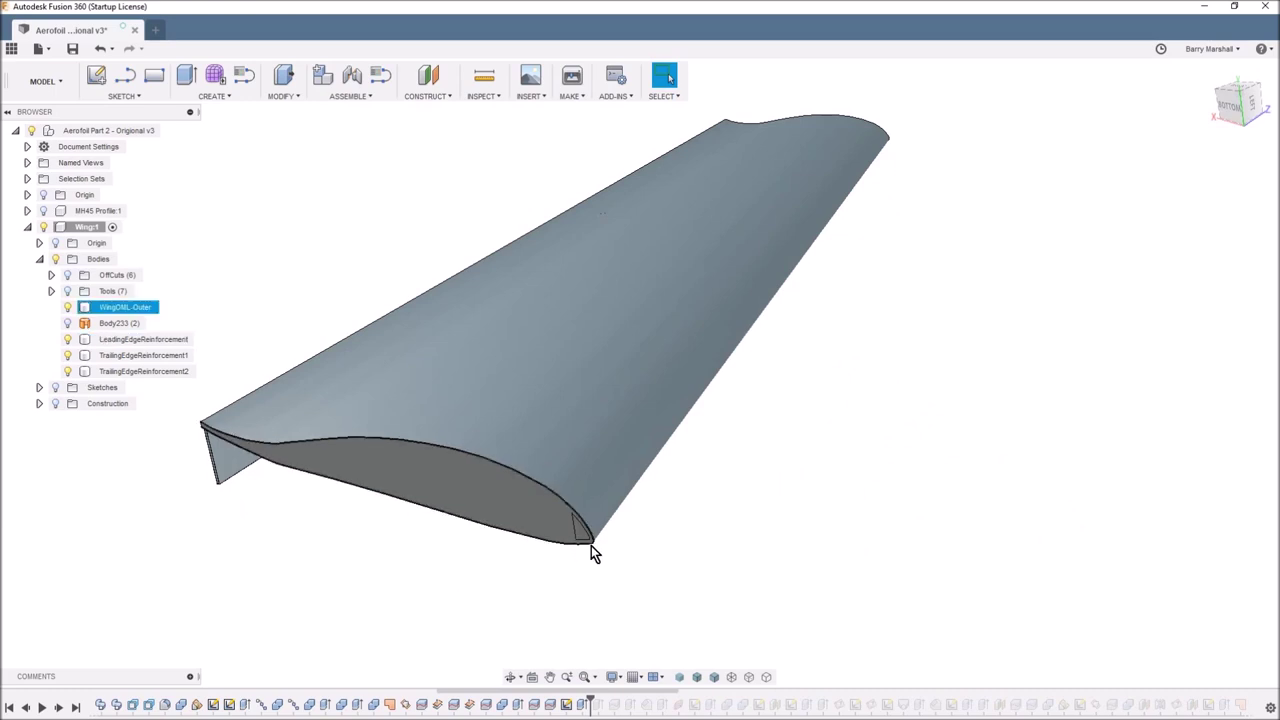
left_click(629, 606)
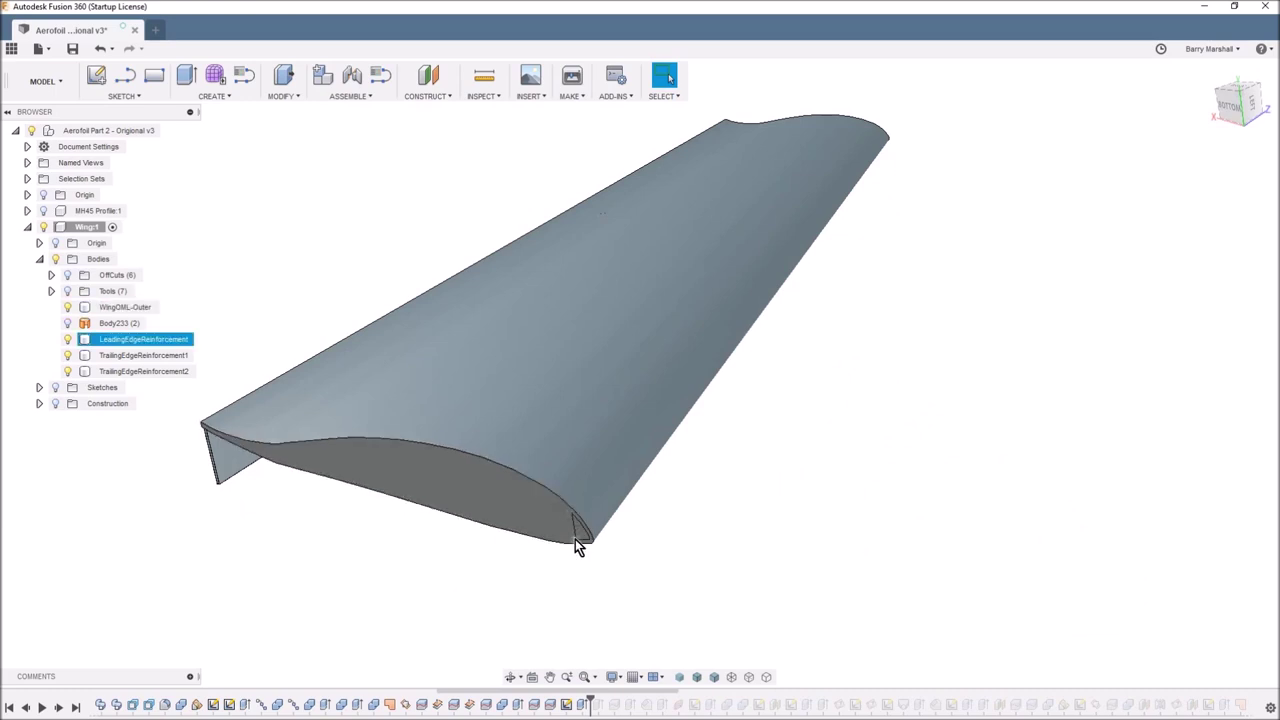
Roll the history forward past the wing servo features, up to the sketch that follows them
middle_click_drag(690, 583, 643, 668, "shift")
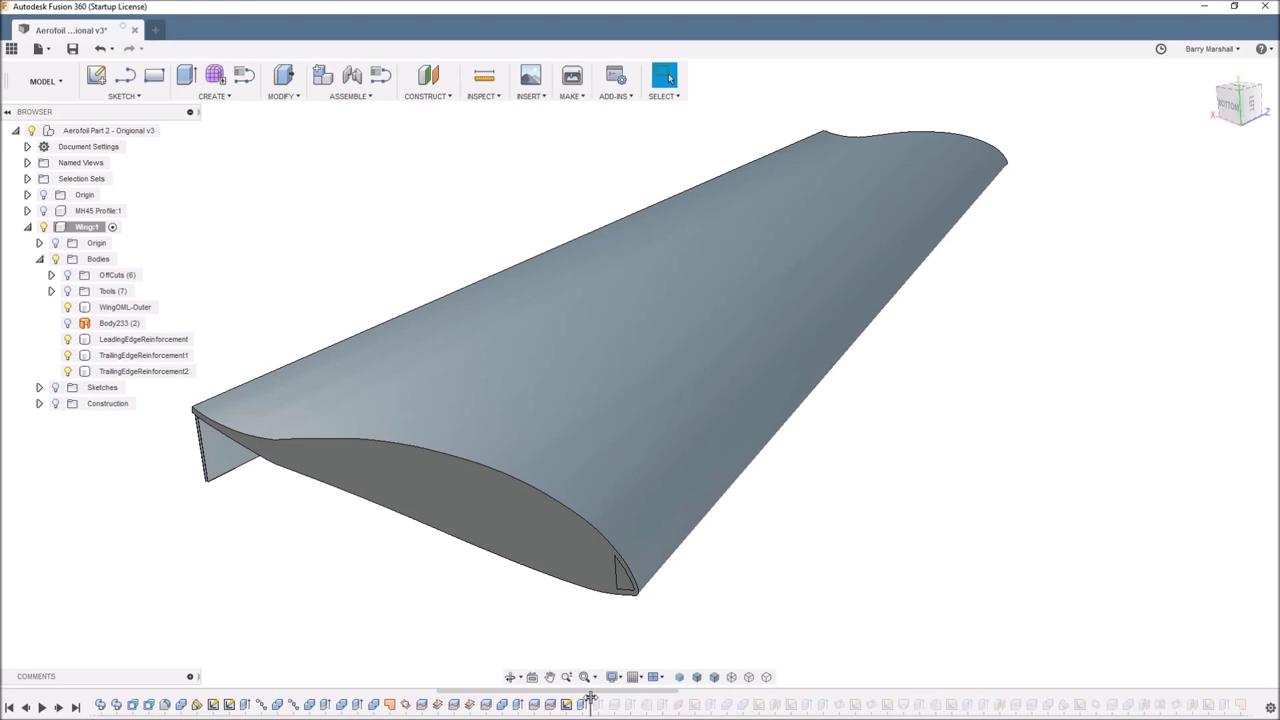
left_click_drag(591, 697, 761, 698)
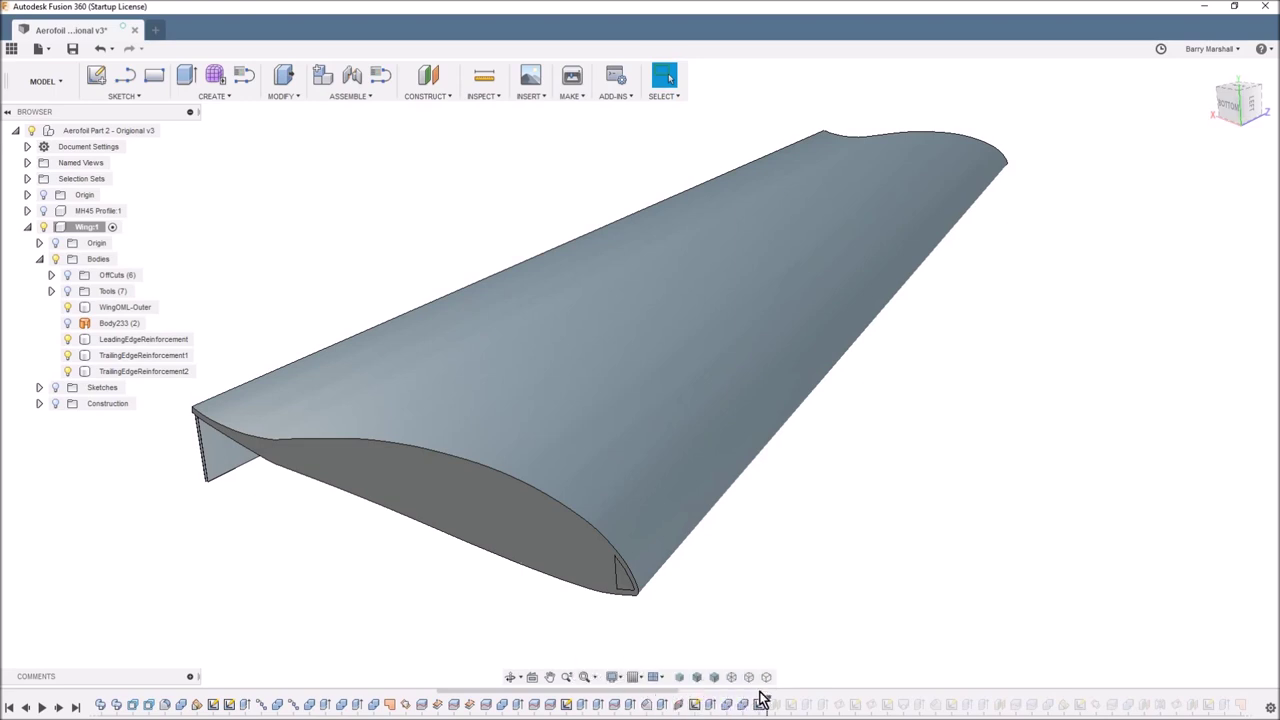
middle_click_drag(797, 646, 766, 694, "shift")
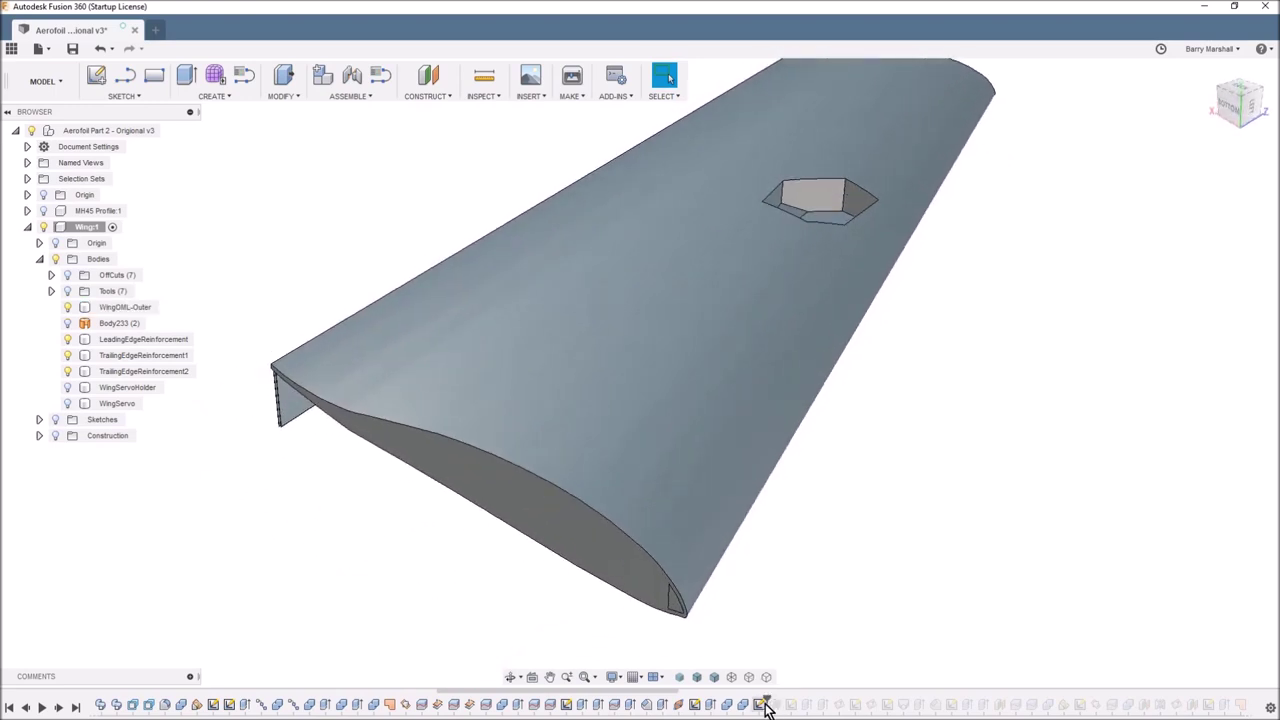
Roll the history forward through the spar, joiner and battery tube features and the centre/outer wing split, until Component5:1 is created
left_click_drag(763, 697, 905, 700)
middle_click_drag(900, 610, 868, 605, "shift")
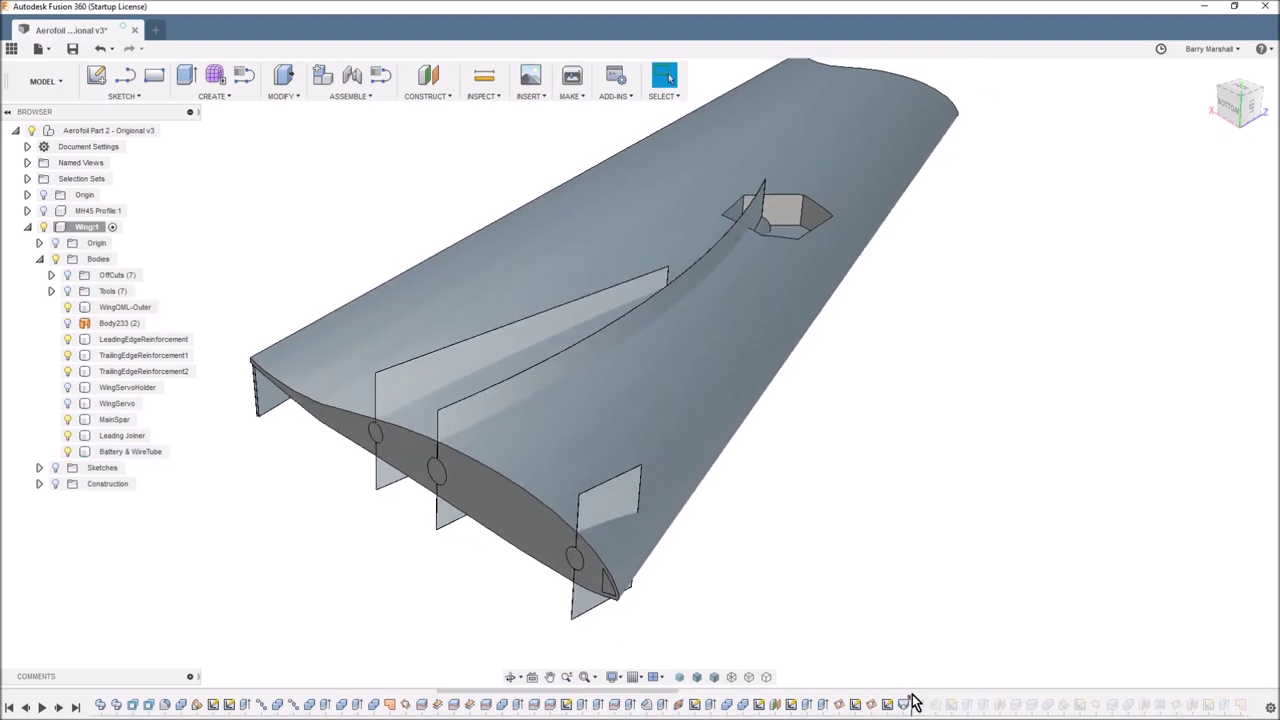
mouse_move(912, 703)
left_mouse_down()
mouse_move(752, 703)
mouse_move(755, 690)
mouse_move(1030, 690)
mouse_move(1000, 680)
mouse_move(1008, 693)
left_mouse_up()
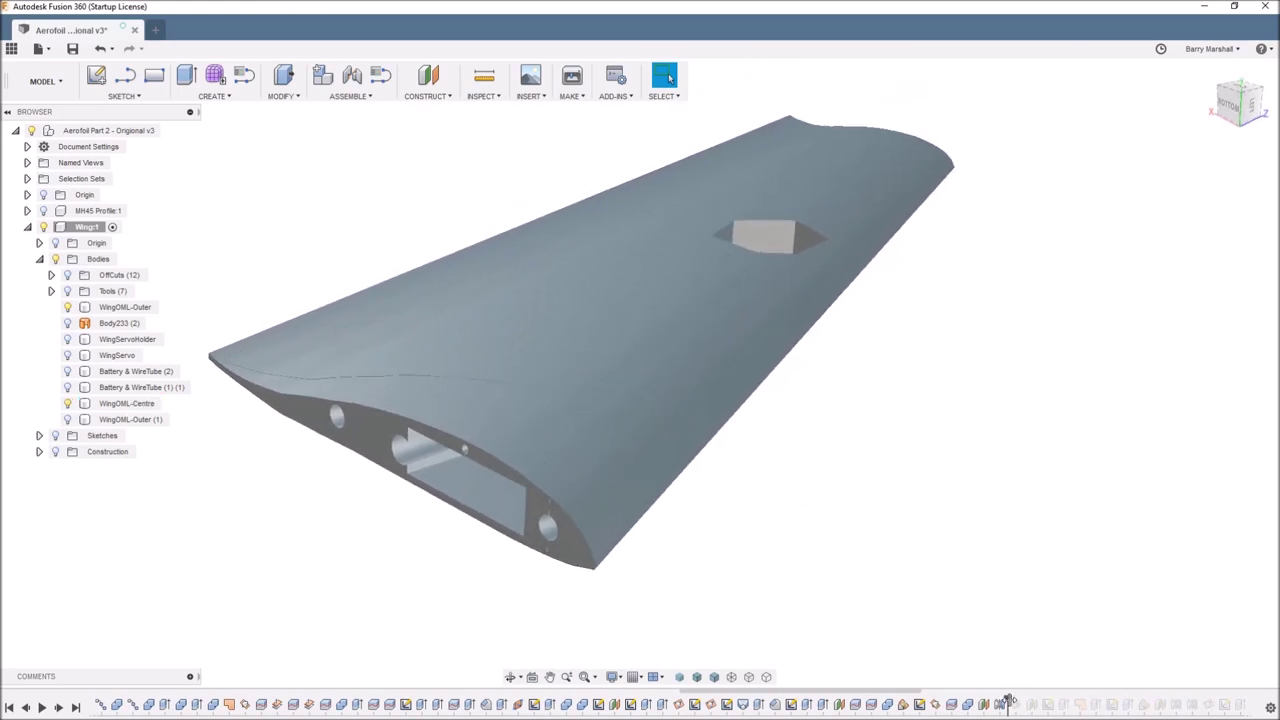
left_click_drag(1008, 700, 1131, 699)
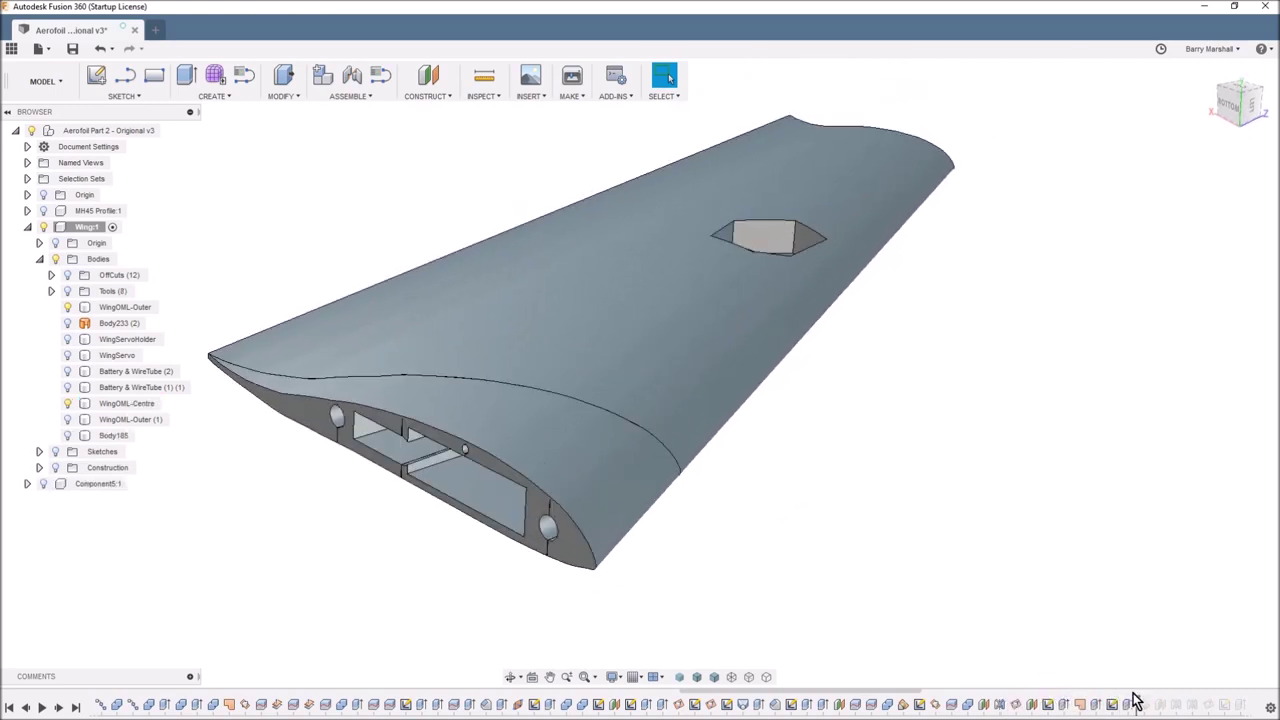
Hide the WingOML-Centre body and examine the tube holes and slits in the end face of WingOML-Outer
left_click(417, 464)
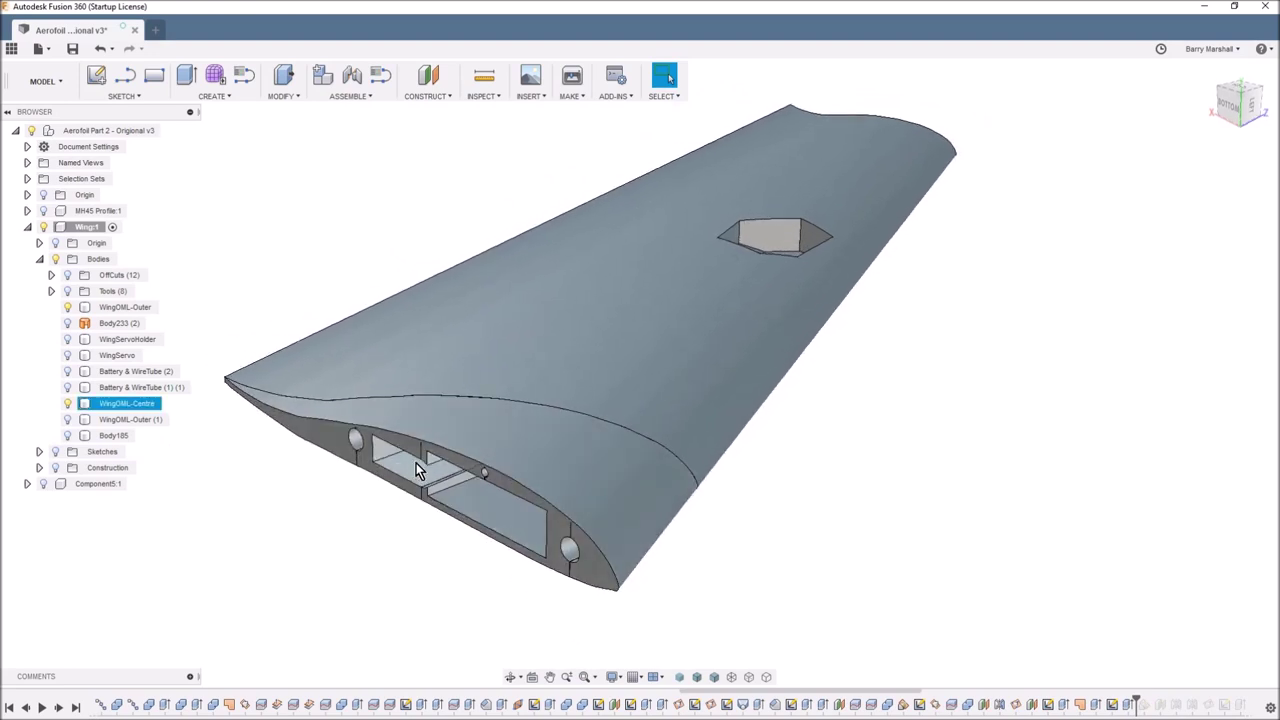
left_click(371, 549)
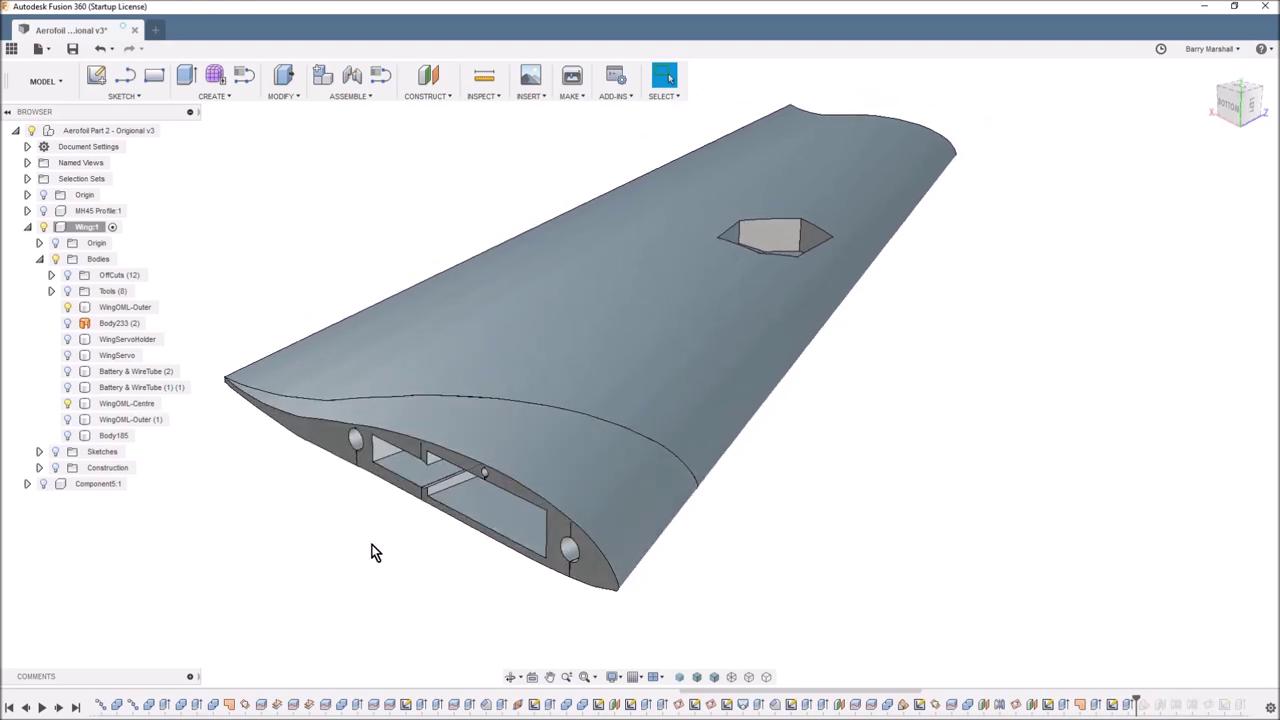
left_click(69, 401)
left_click(68, 402)
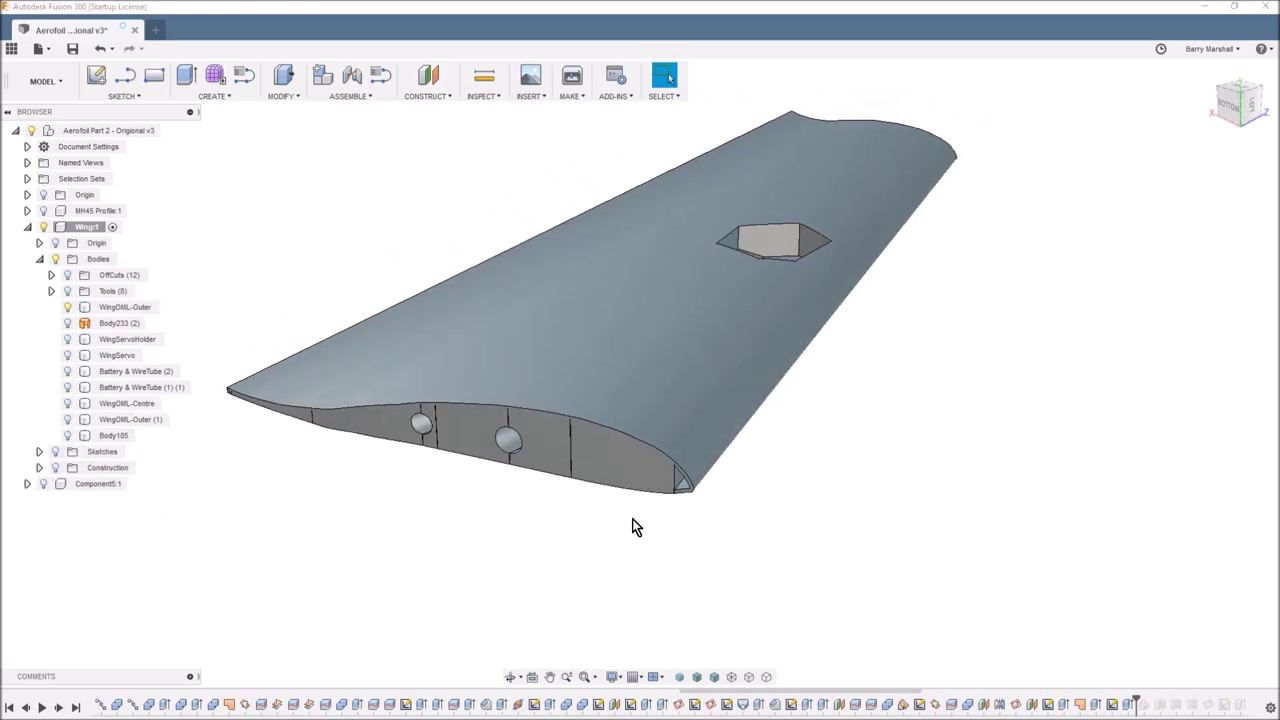
left_click(678, 503)
left_click(592, 512)
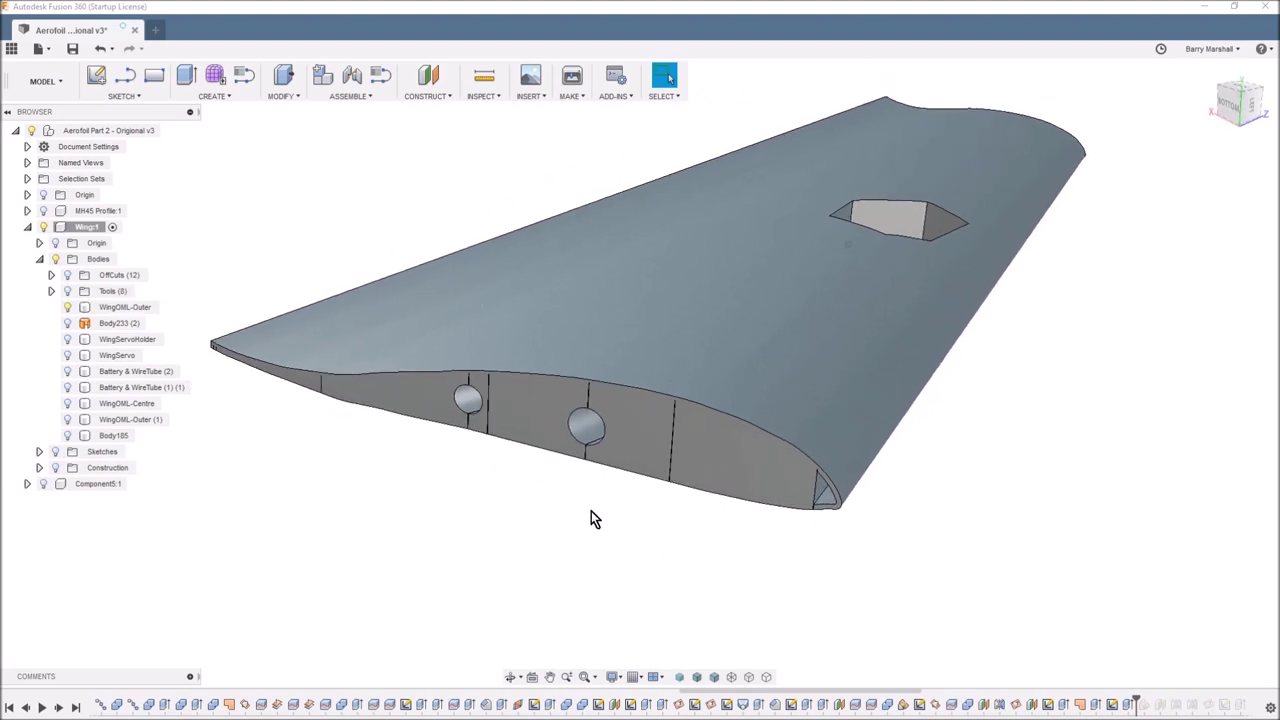
left_click(587, 433)
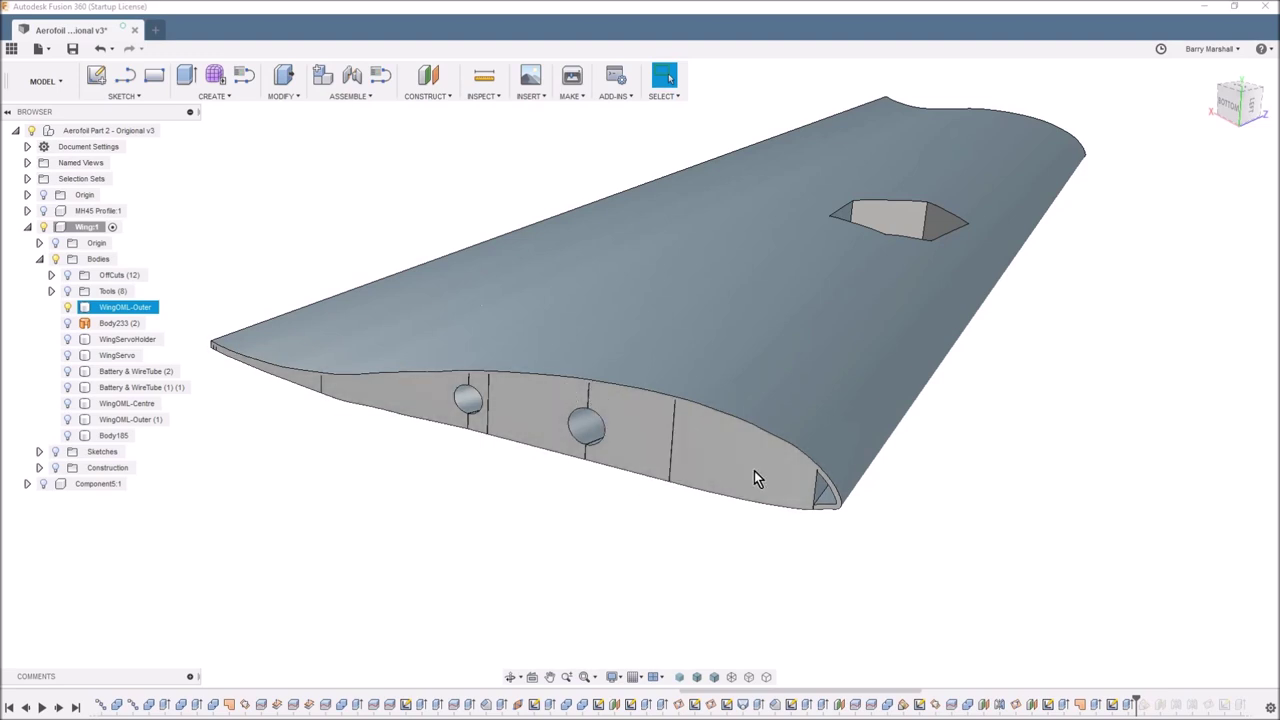
left_click(850, 514)
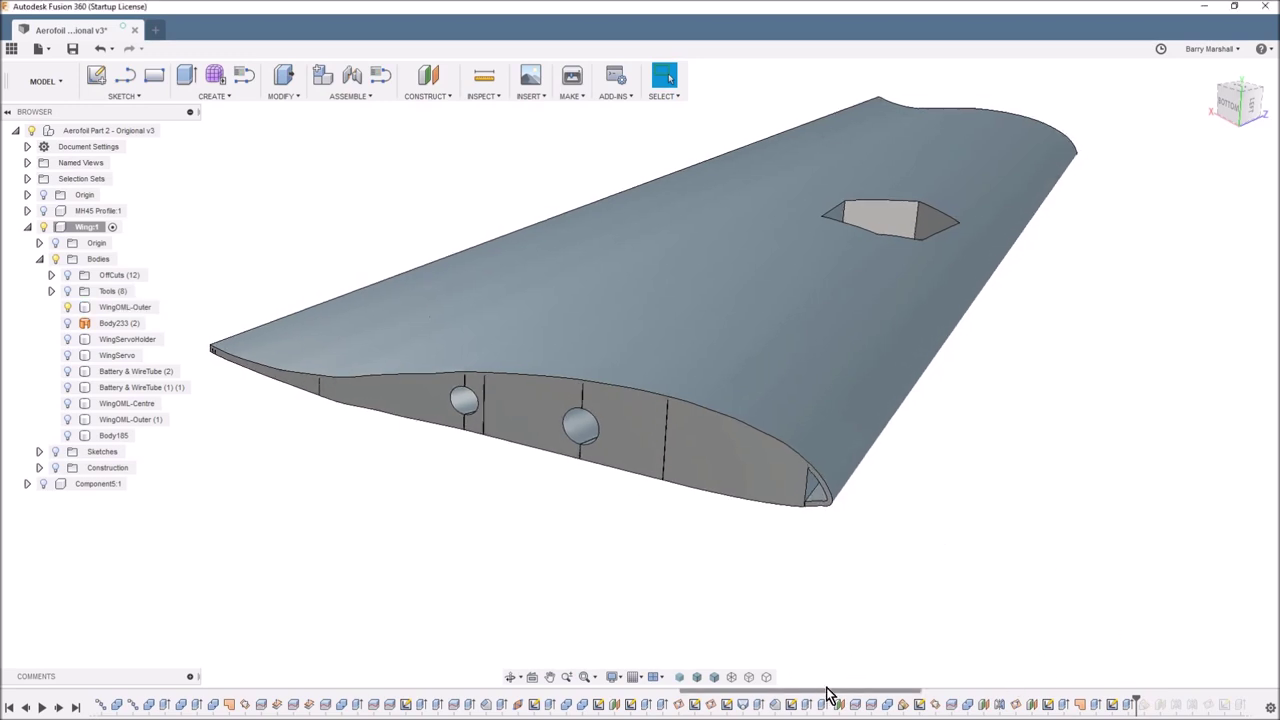
Roll the history forward to its end, and show and activate Component5:1 to inspect the joined pair of outer wings
left_click_drag(829, 694, 1015, 682)
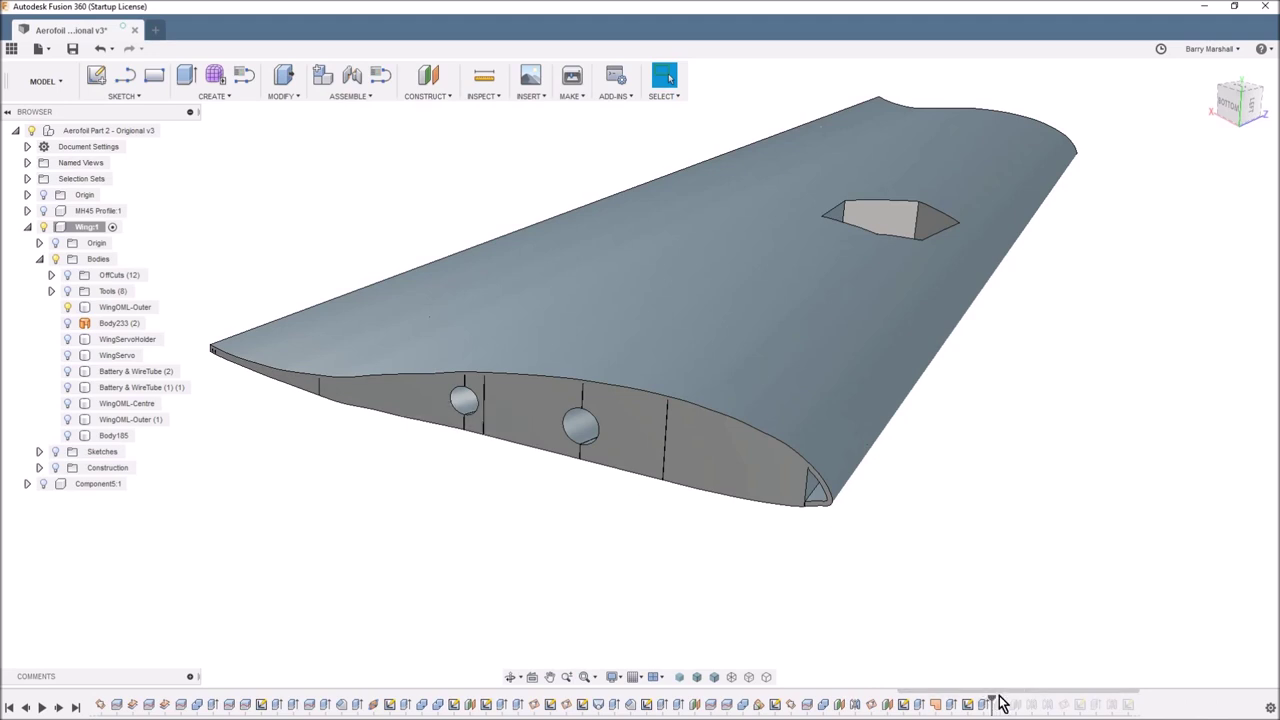
mouse_move(990, 697)
left_mouse_down()
mouse_move(1108, 676)
mouse_move(1138, 690)
left_mouse_up()
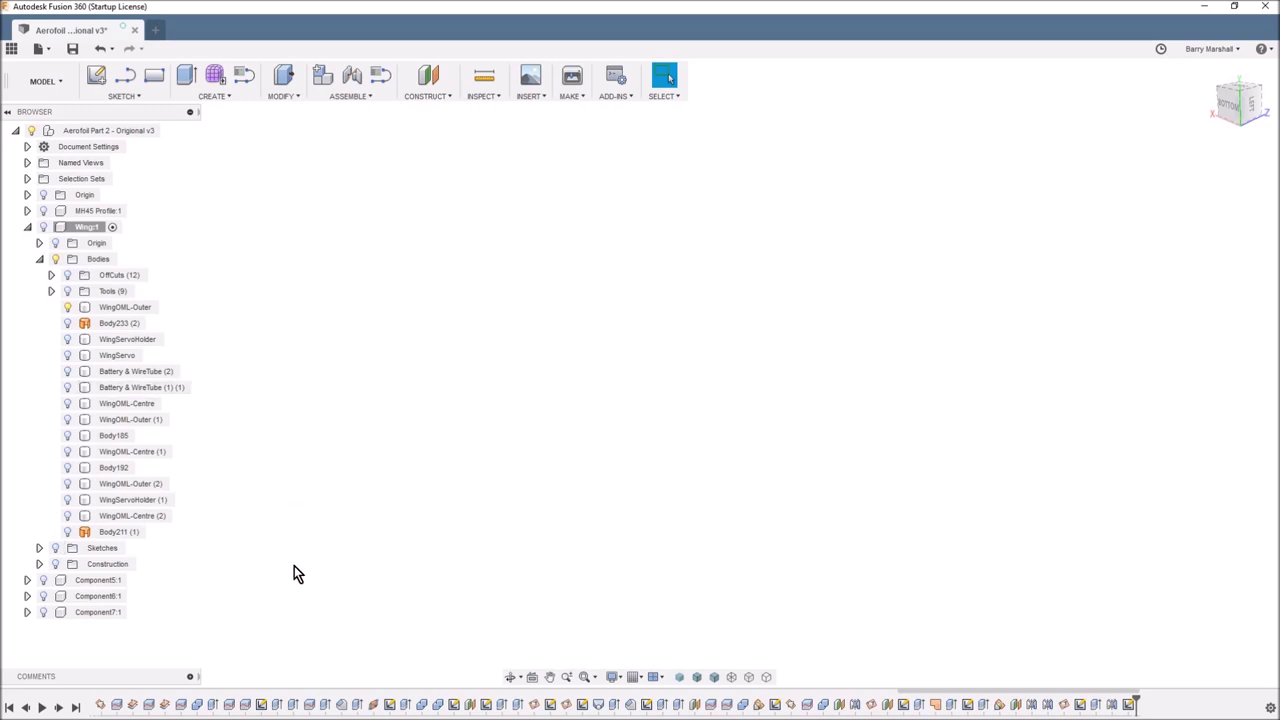
left_click(45, 582)
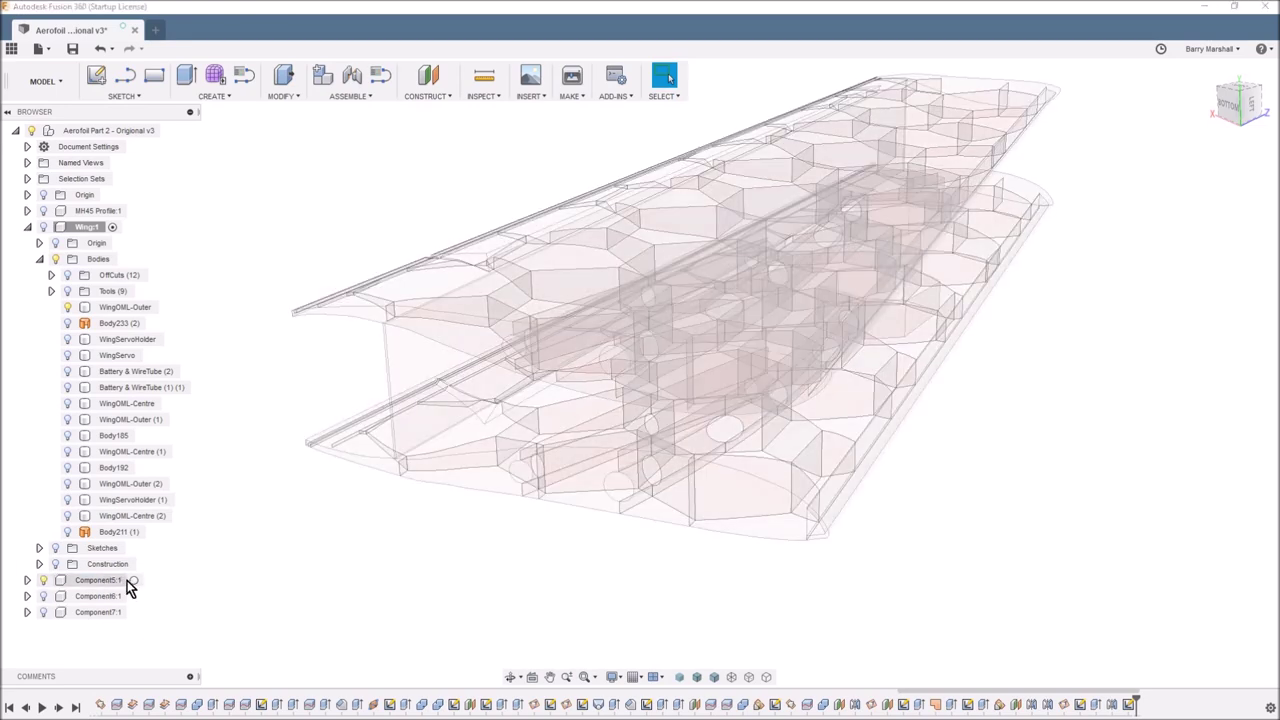
left_click(133, 580)
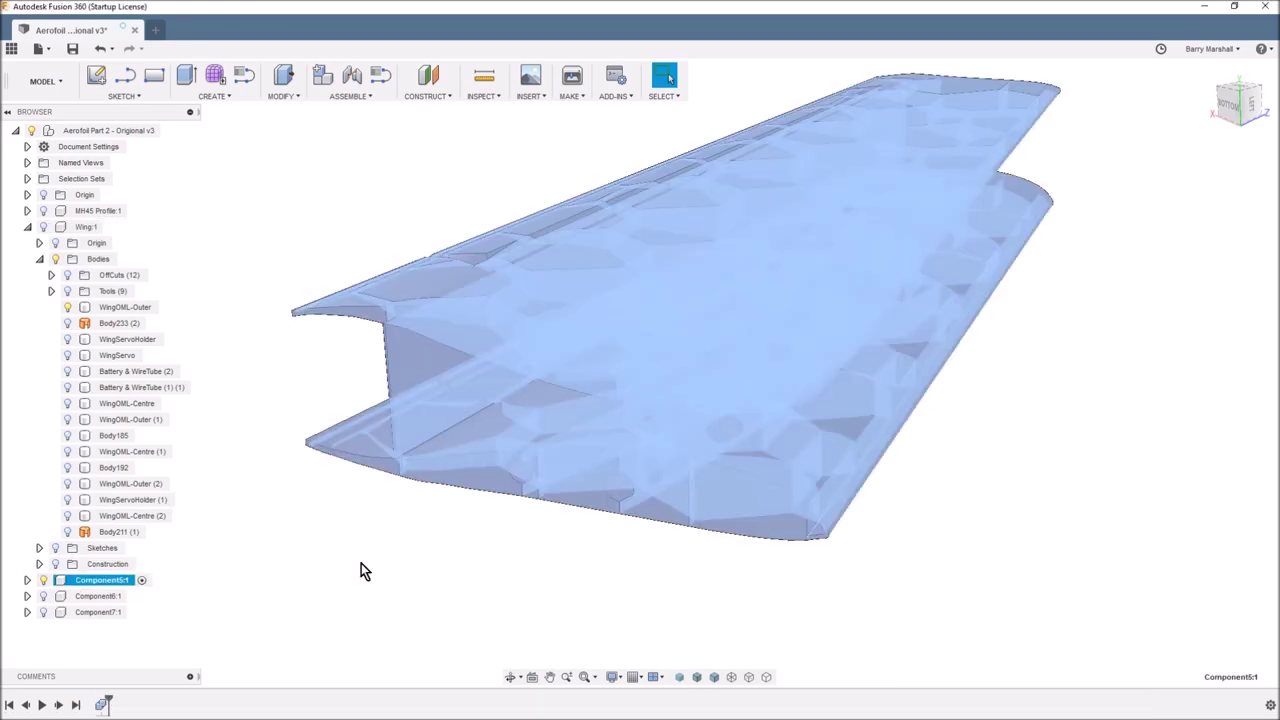
left_click(361, 568)
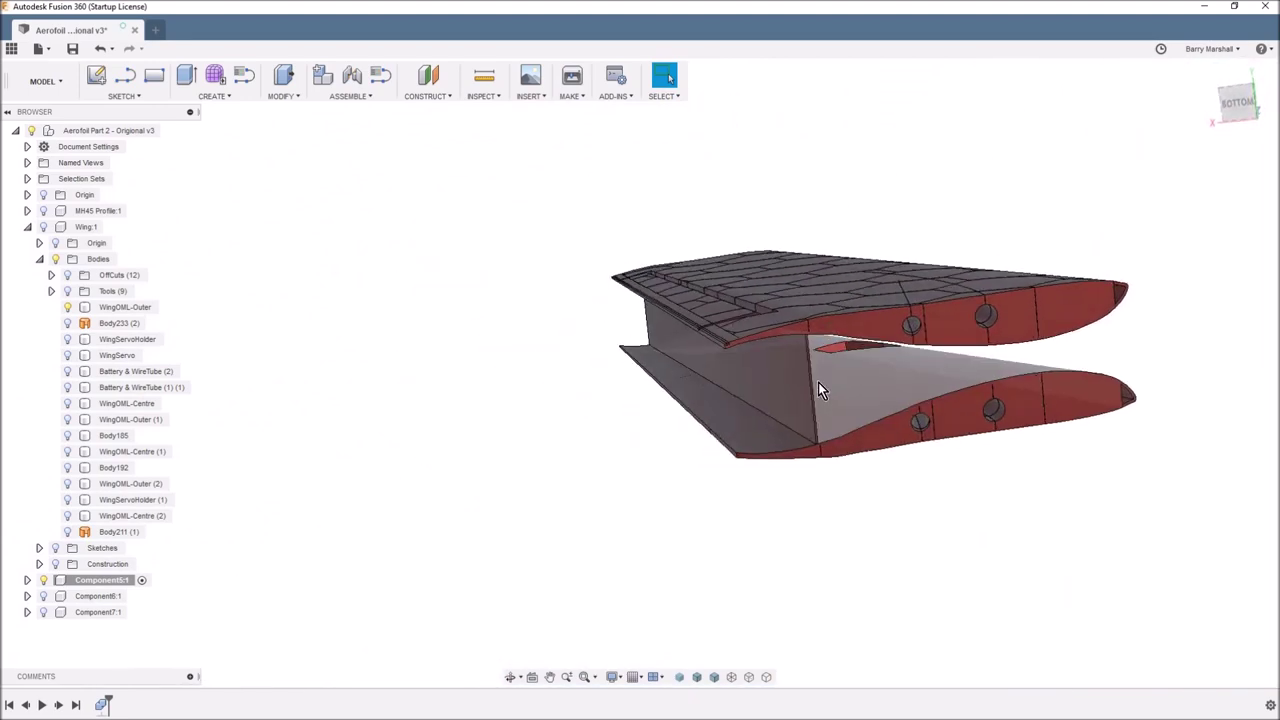
middle_click_drag(818, 382, 808, 378, "shift")
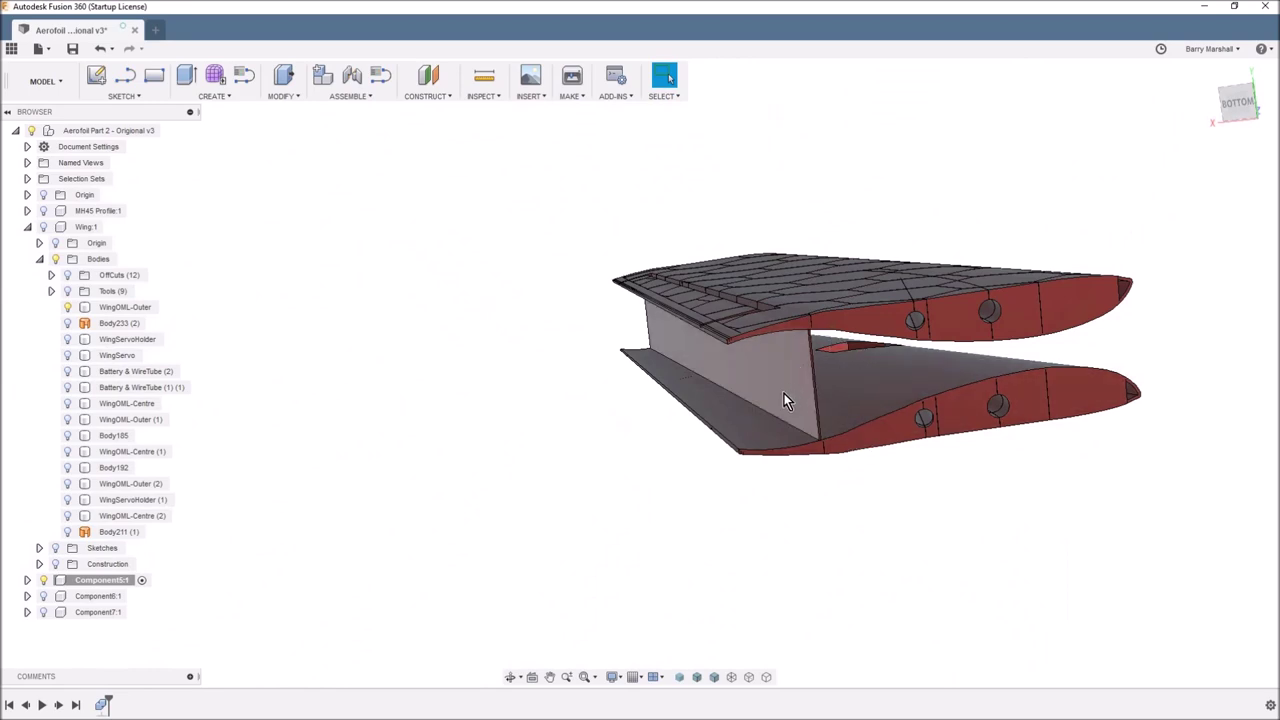
mouse_move(784, 393)
middle_mouse_down("shift")
mouse_move(820, 493)
mouse_move(786, 460)
mouse_move(817, 454)
mouse_move(864, 195)
mouse_move(916, 124)
mouse_move(907, 199)
mouse_move(901, 165)
mouse_move(837, 342)
mouse_move(980, 316)
middle_mouse_up("shift")
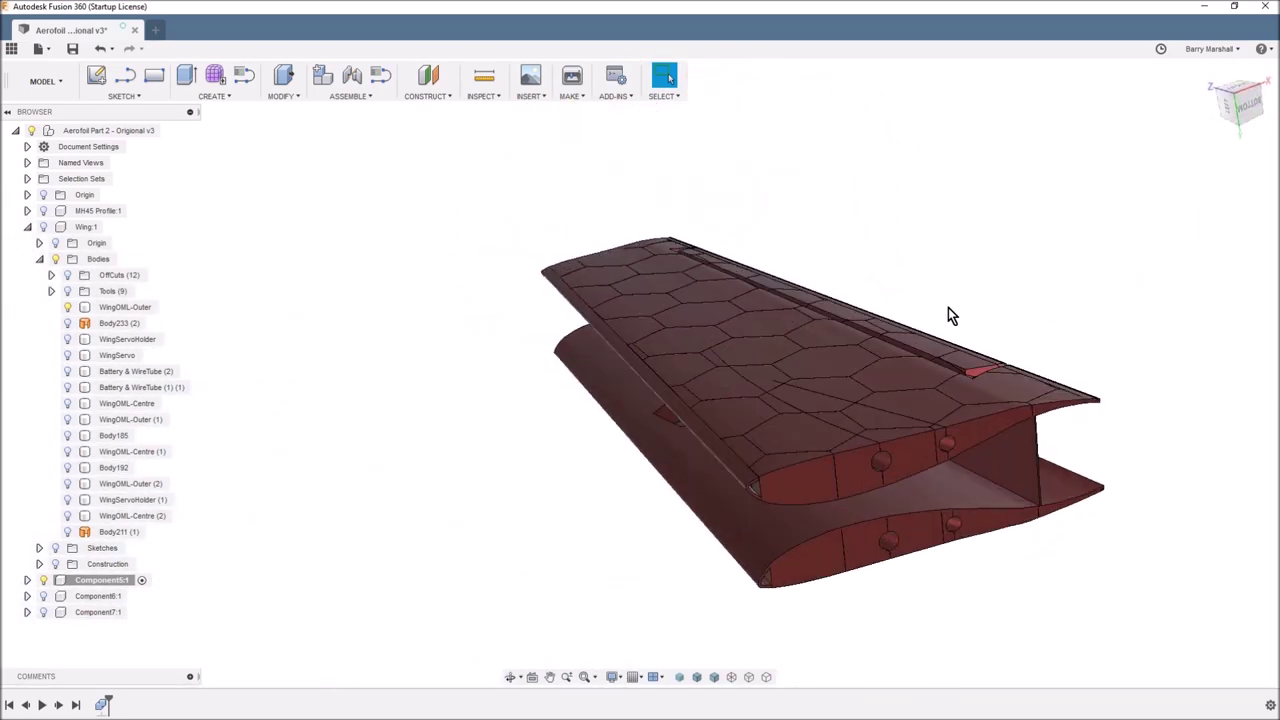
middle_click_drag(948, 307, 361, 578, "shift")
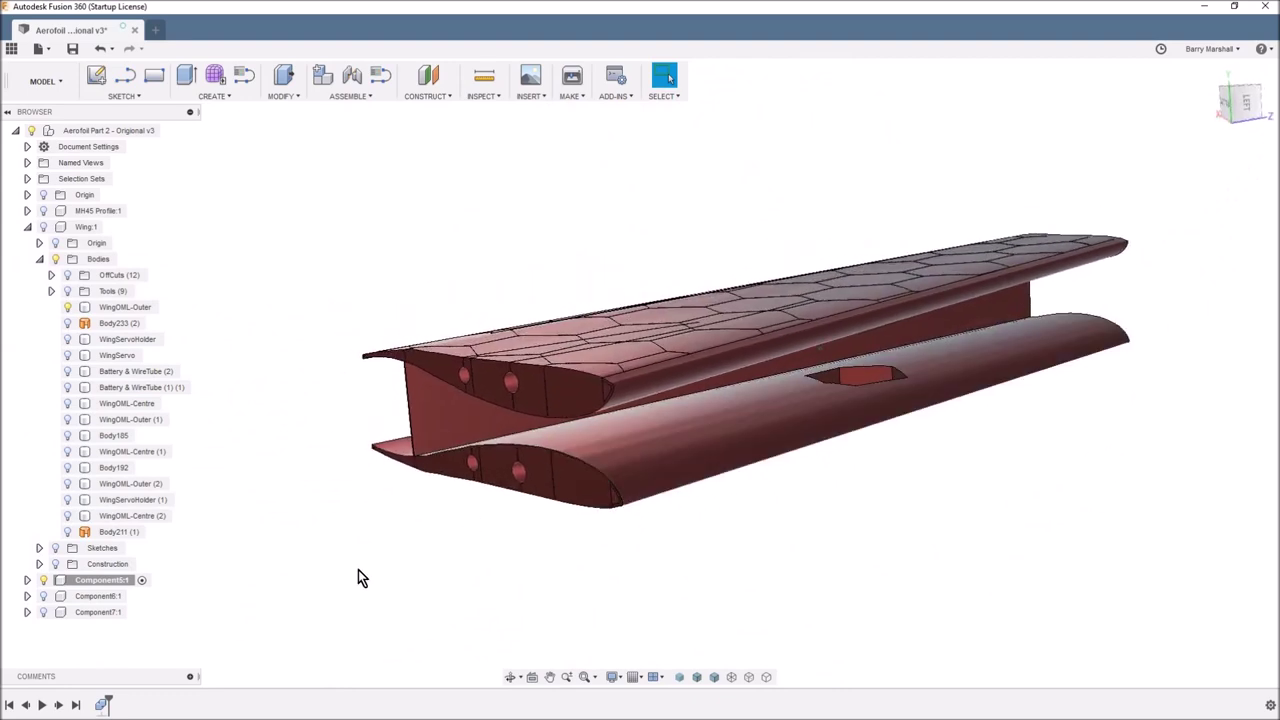
Hide Component5:1, and show and activate Component6:1 to inspect the joined pair of wing centre sections
left_click(42, 586)
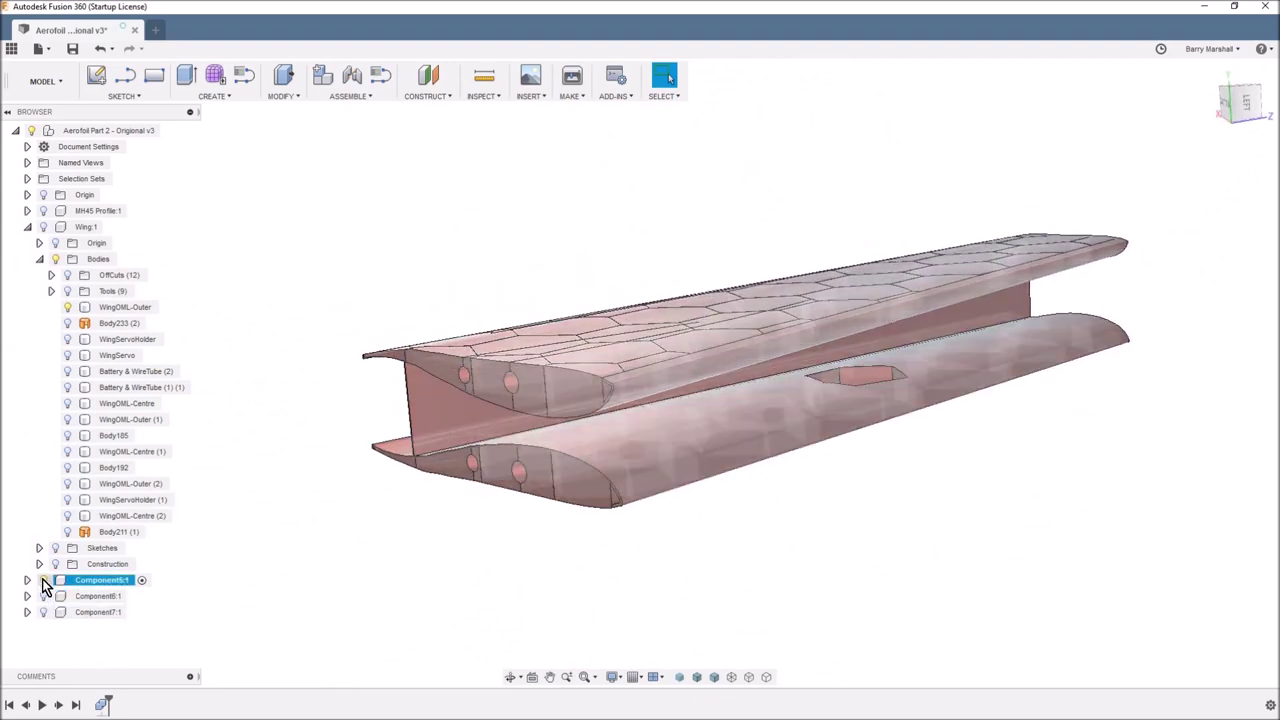
left_click(43, 580)
left_click(44, 595)
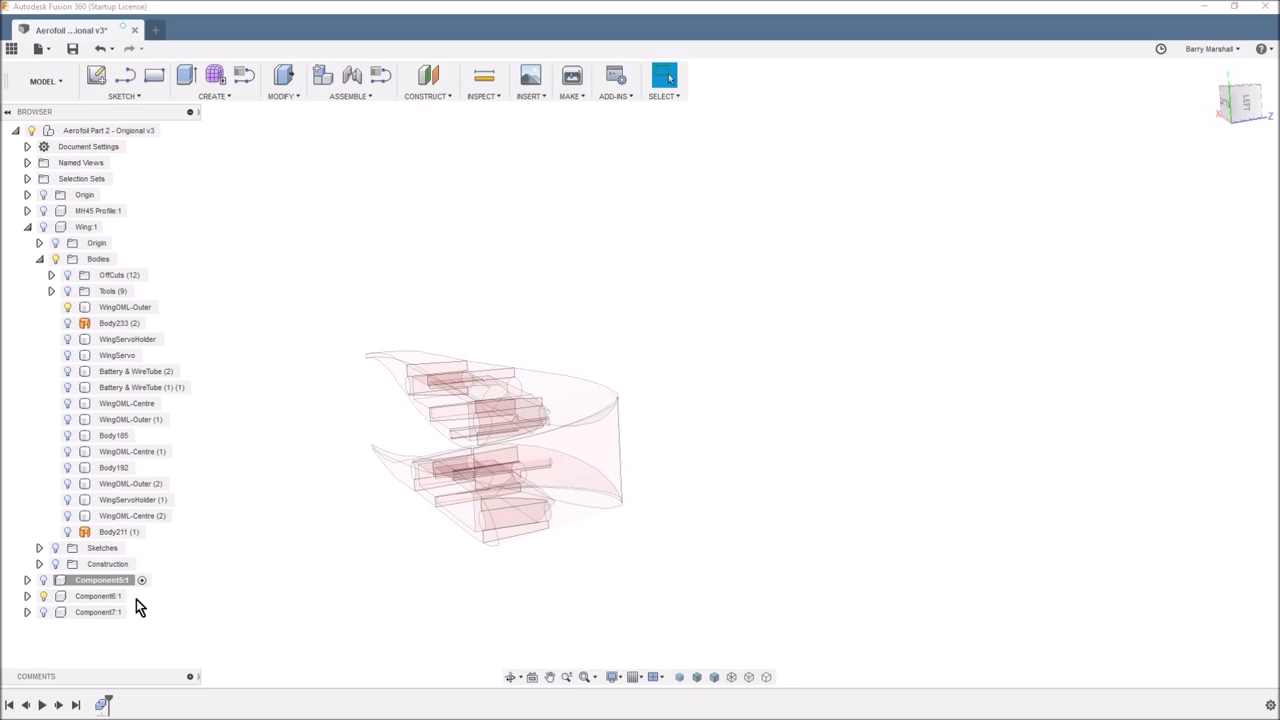
left_click(132, 597)
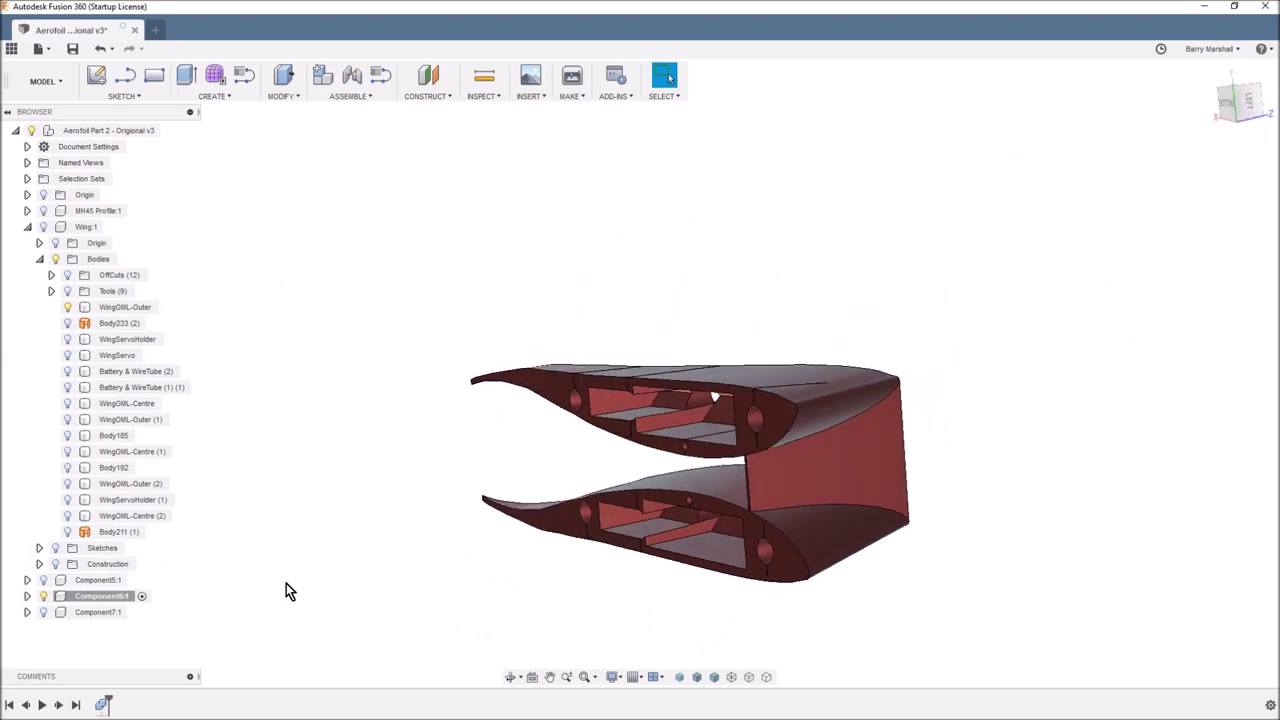
Show Component5:1 alongside Component6:1 and locate the Save As STL command for Component5:1
left_click(43, 580)
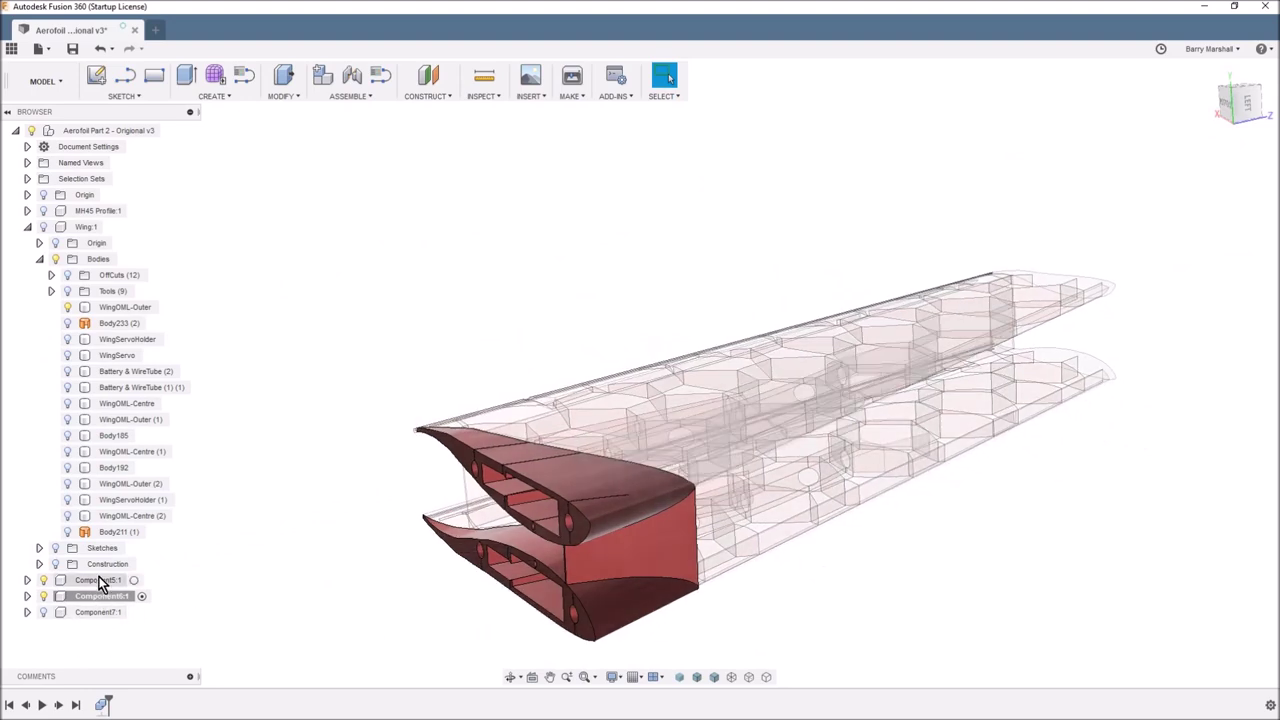
right_click(100, 584)
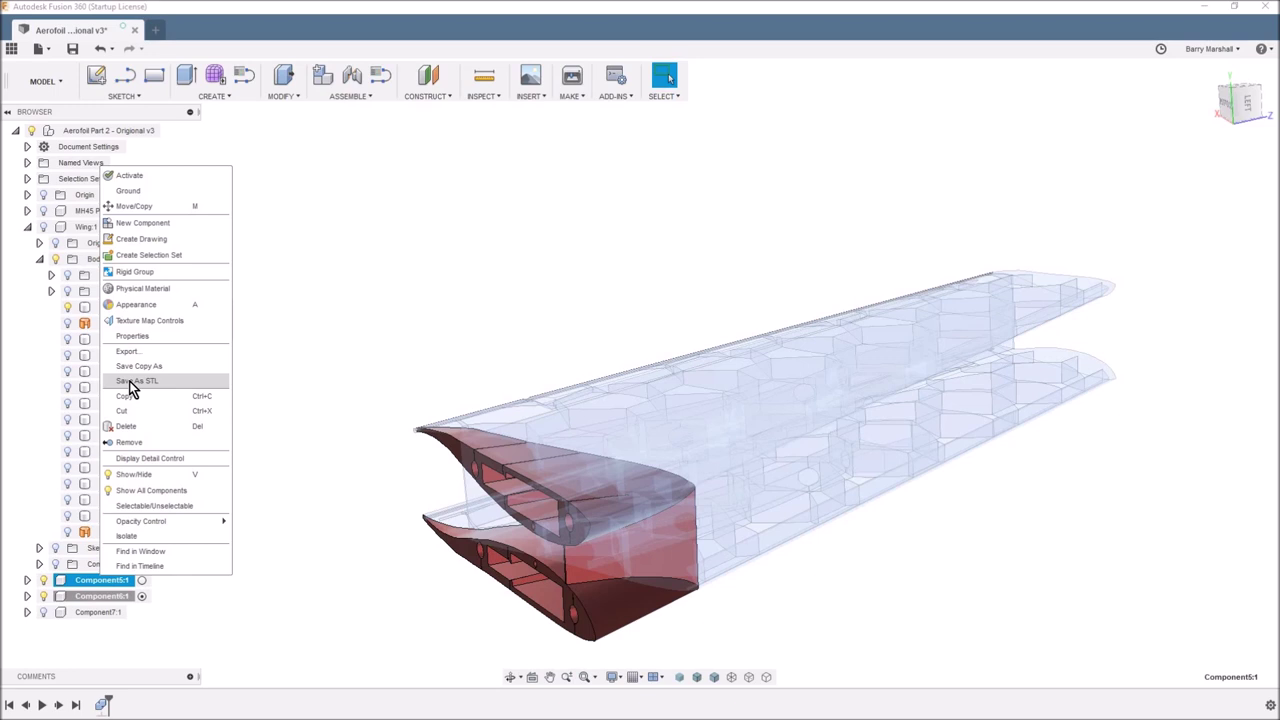
left_click(350, 464)
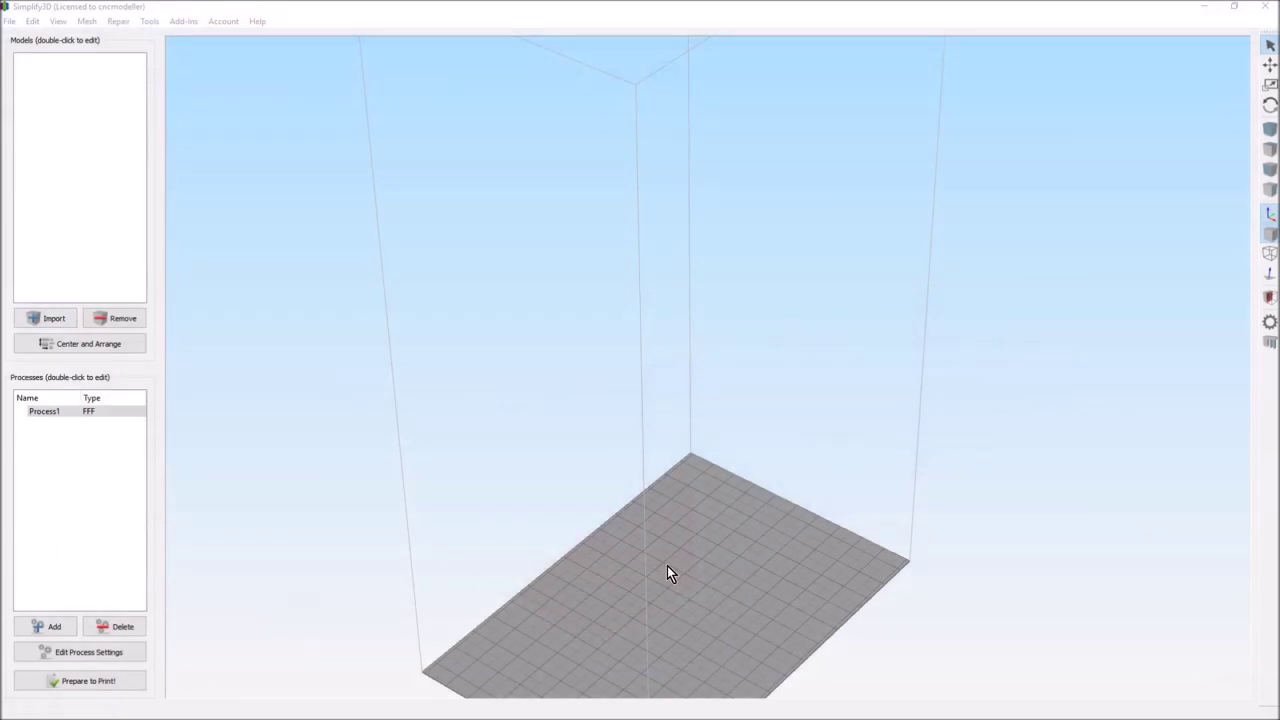
In Simplify3D, import the FlyingWingOuter-Small model and bring its lower end face into view
left_click(50, 320)
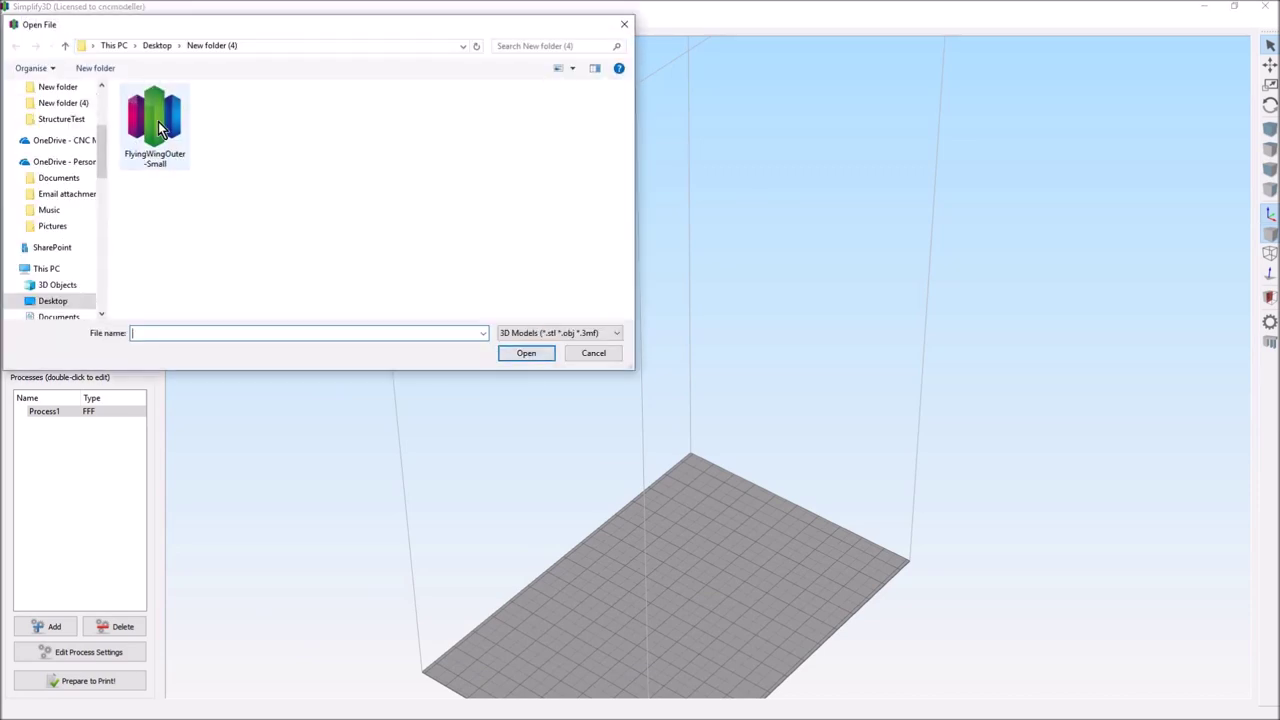
double_click(158, 121)
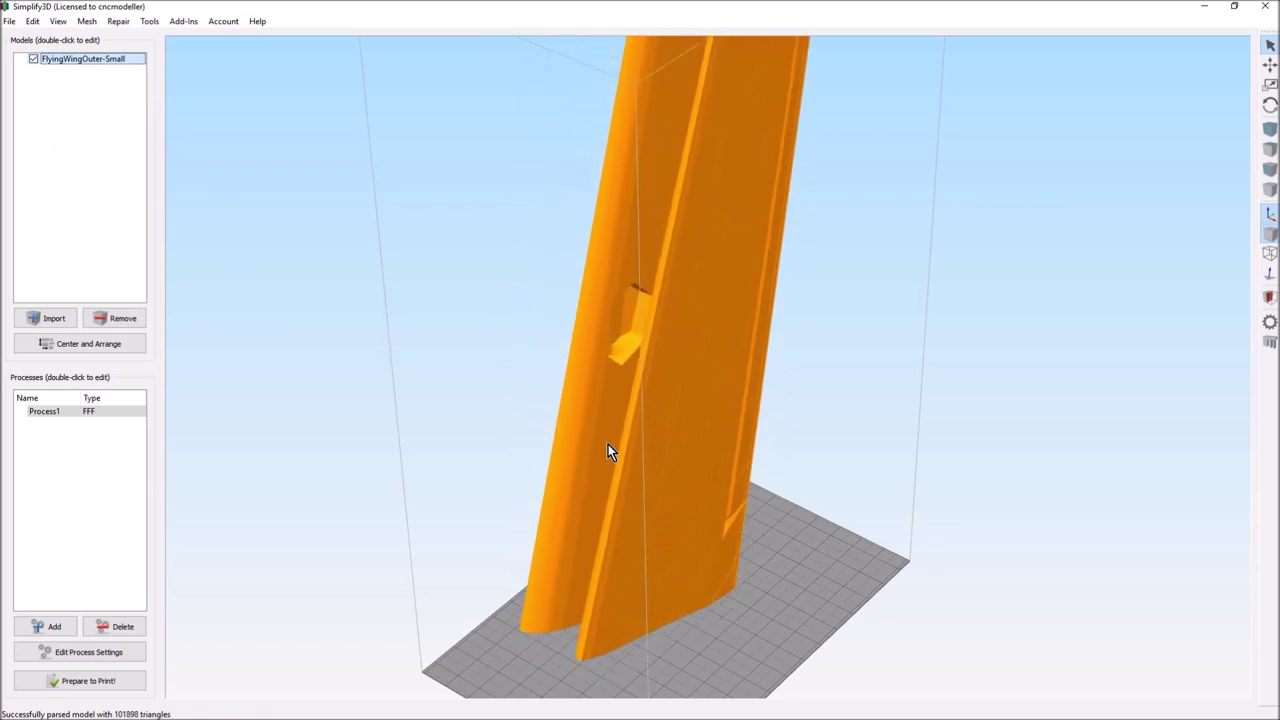
left_click_drag(637, 437, 502, 205)
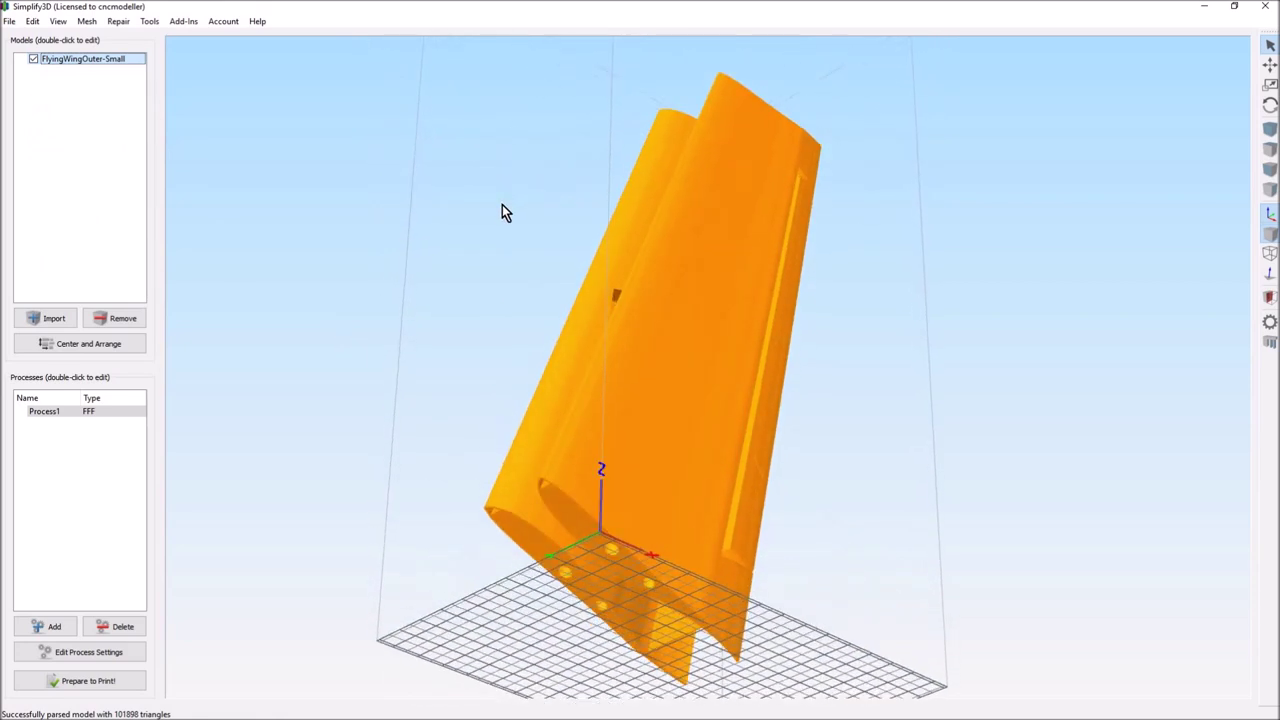
Place the lower end face of the wing model flat on the bed, and centre the model on the build table
left_click(34, 21)
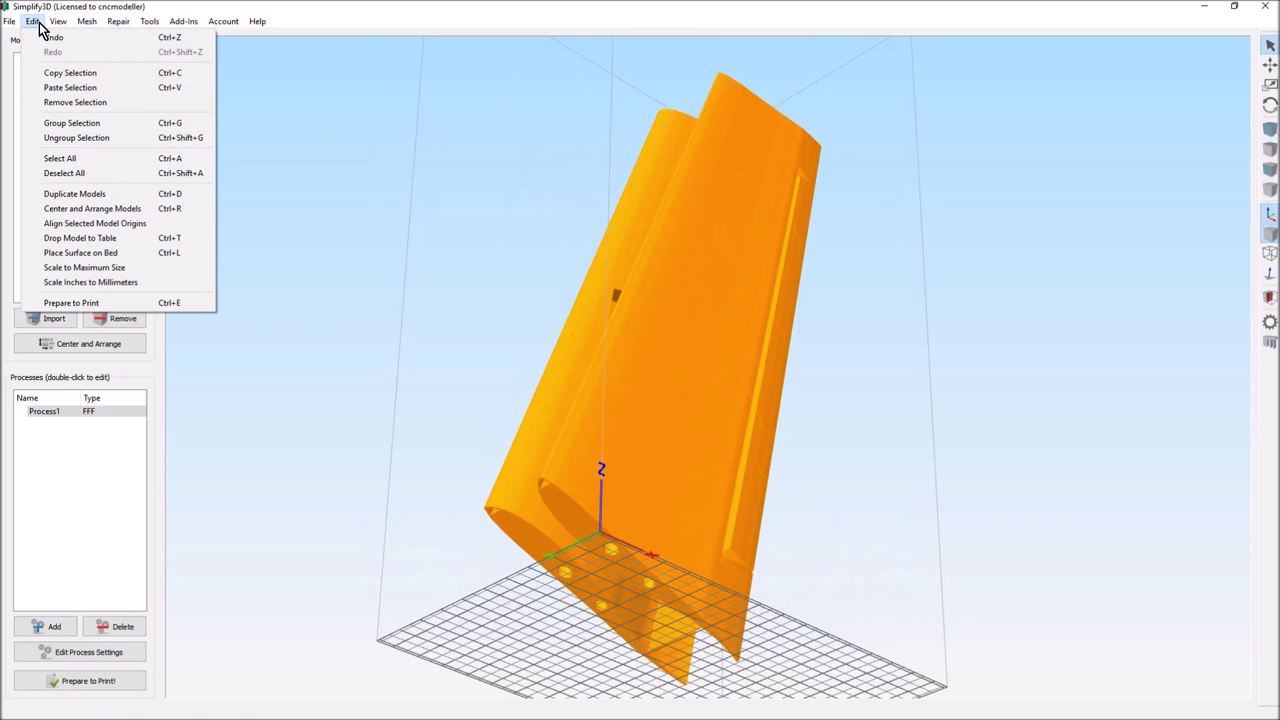
left_click(80, 253)
left_click(576, 517)
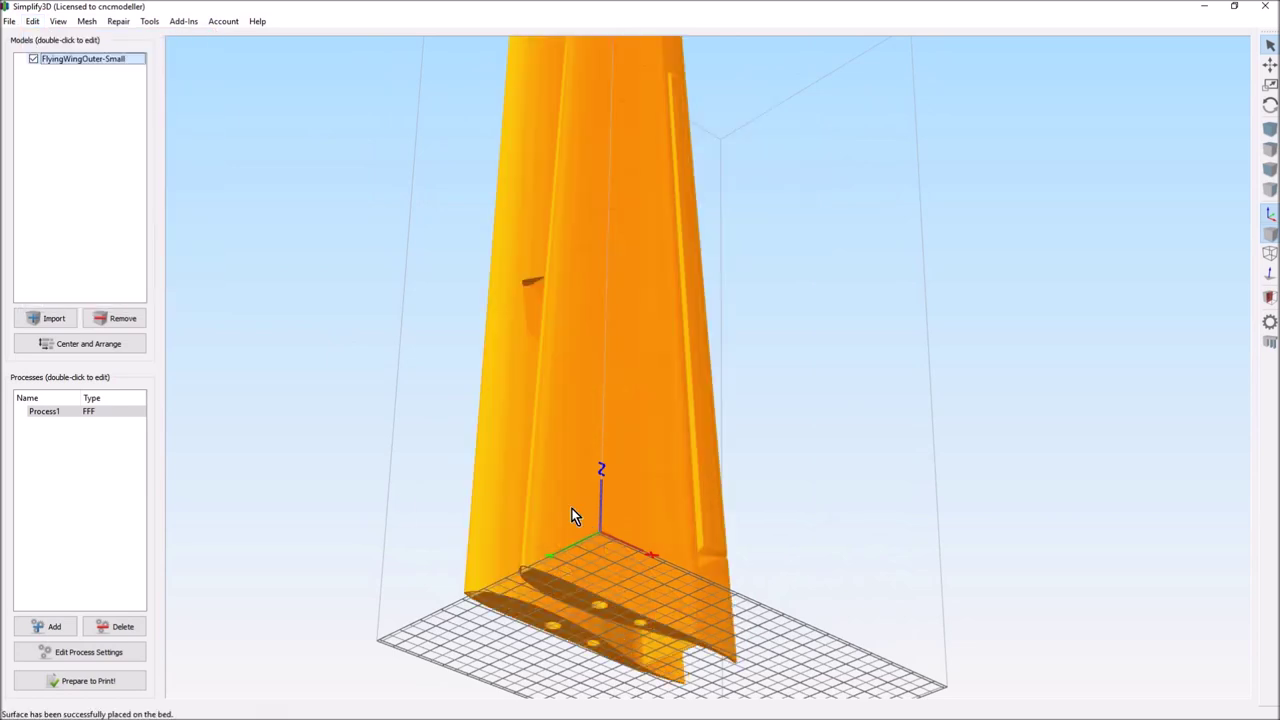
left_click(72, 342)
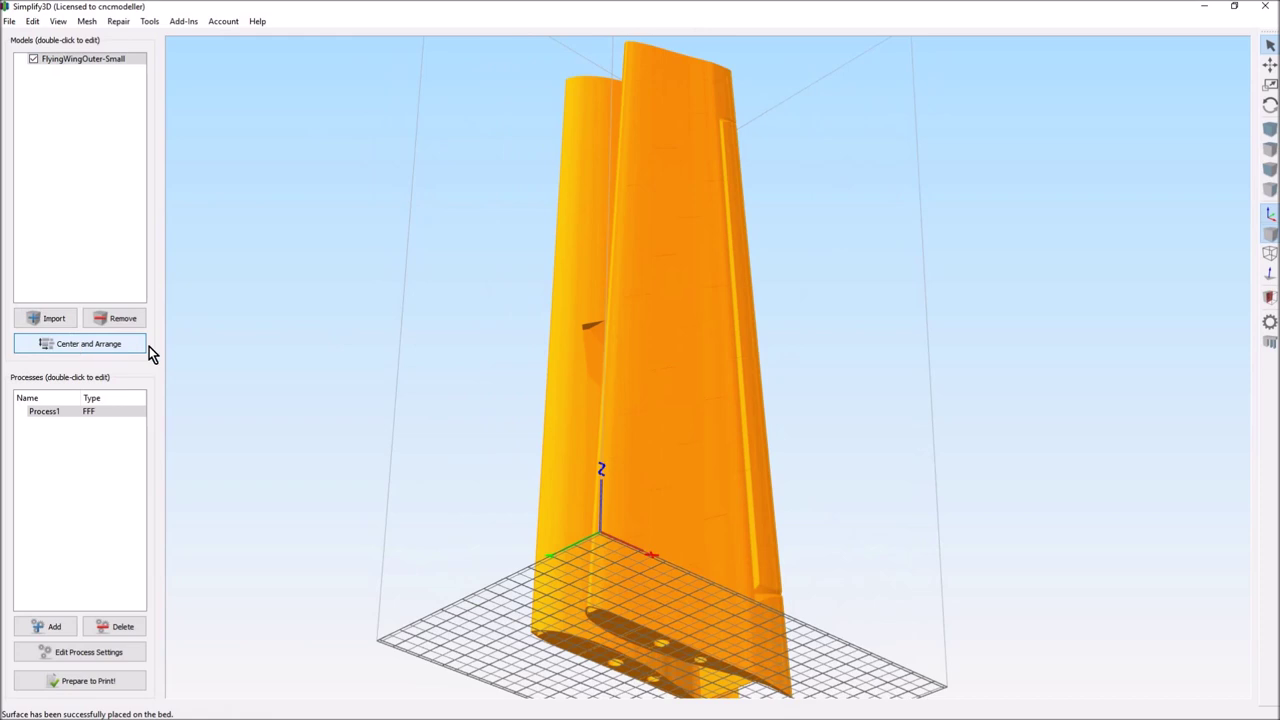
Review the extruder and layer settings of Process1, including the perimeter shells and the single outline corkscrew (vase) mode
scroll(400, 272, "up", 3)
left_click_drag(321, 547, 376, 616)
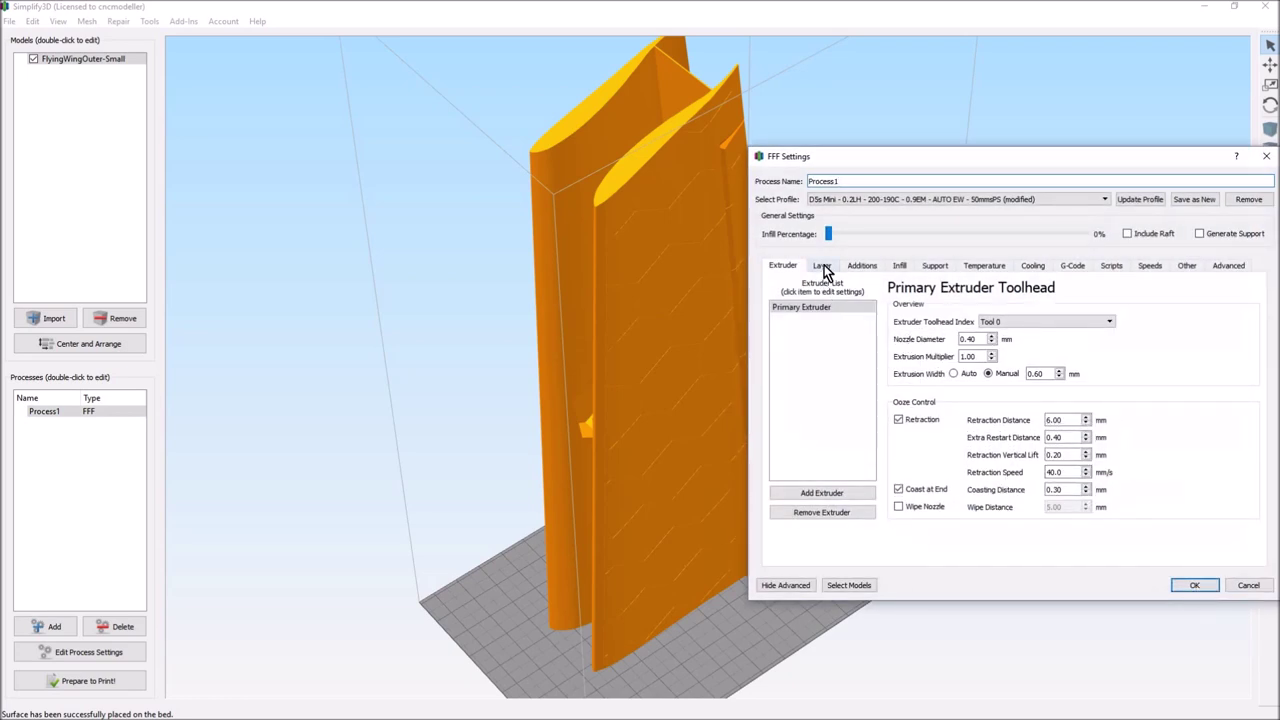
left_click(821, 267)
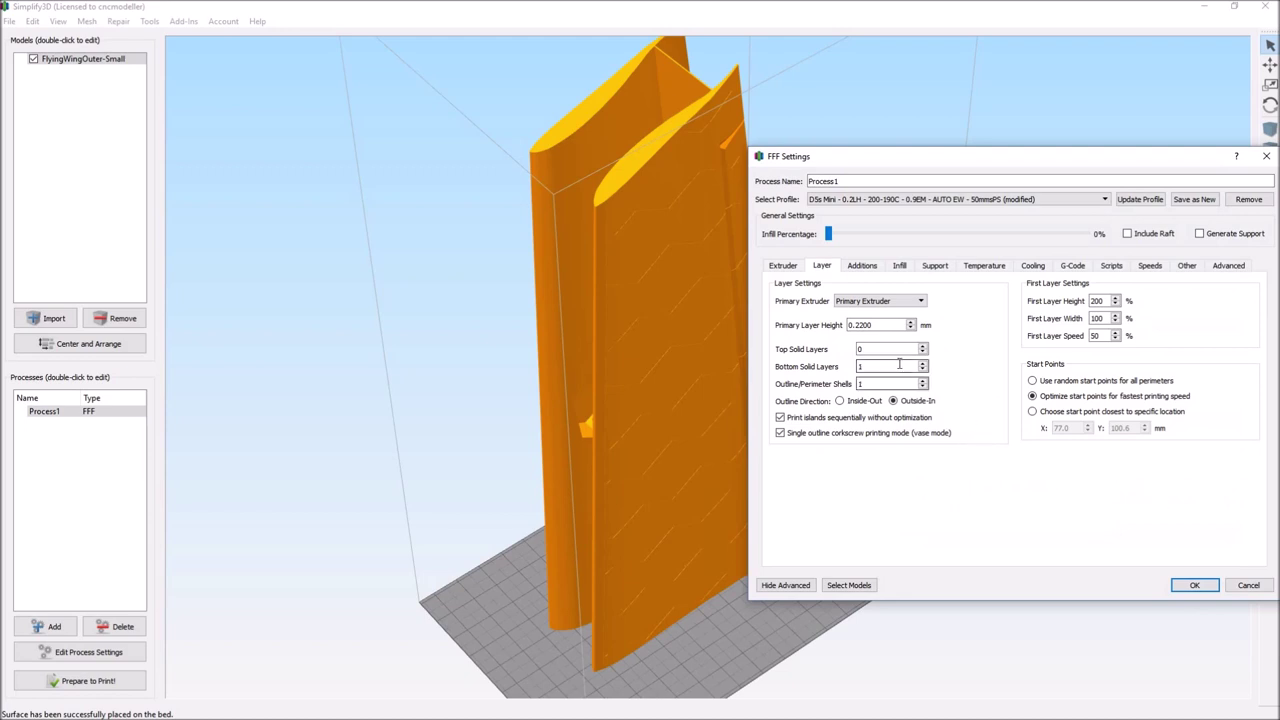
left_click(1192, 592)
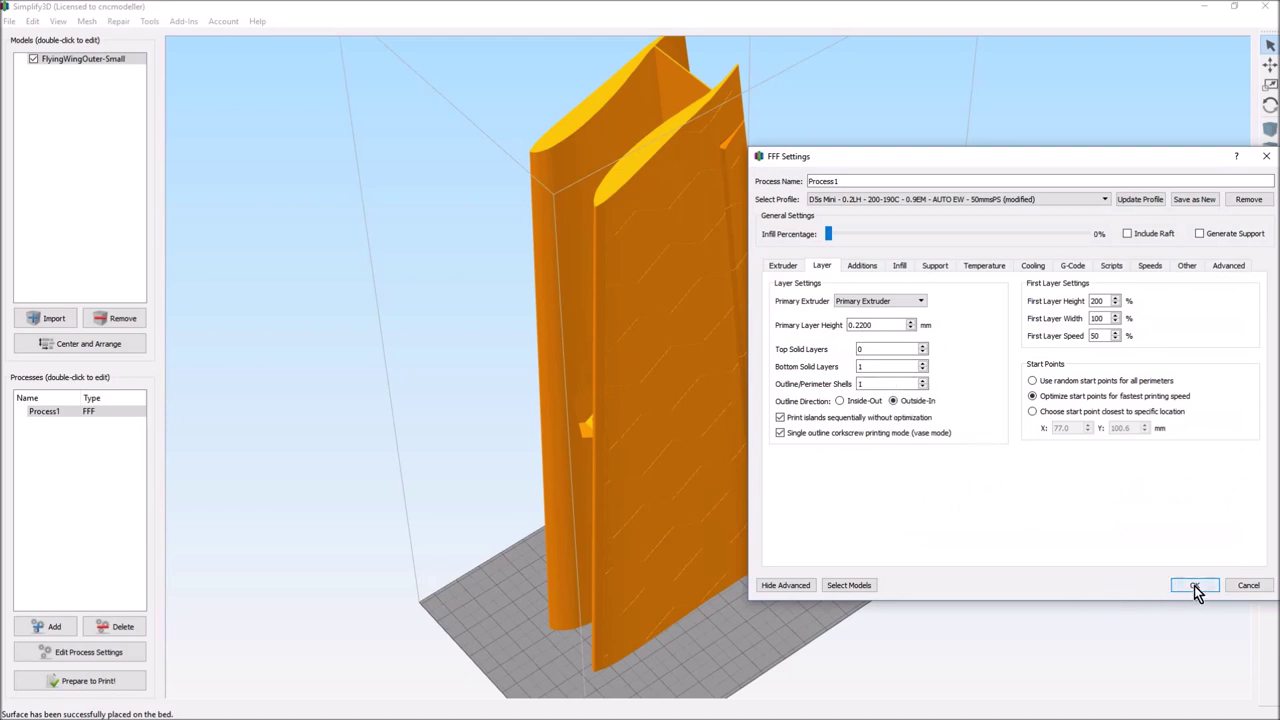
Prepare the wing model for printing and reduce the toolpath preview to layer 1 only
left_click(111, 686)
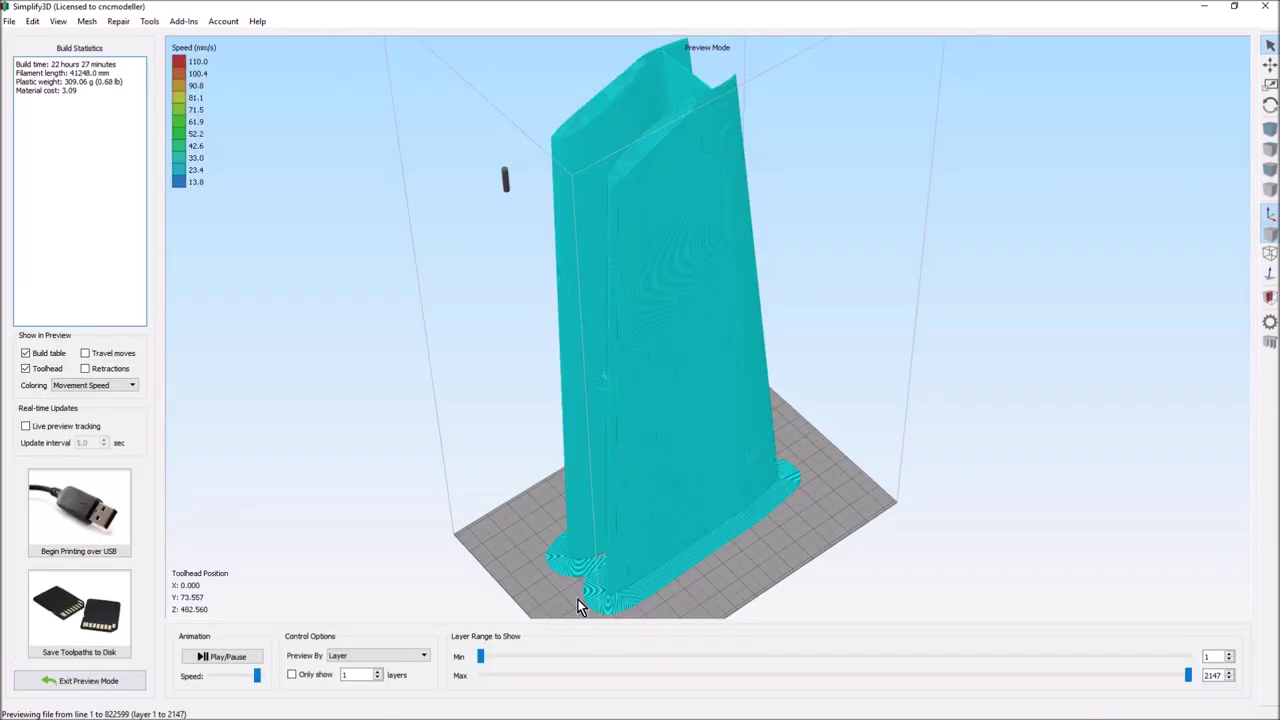
left_click_drag(578, 607, 531, 603)
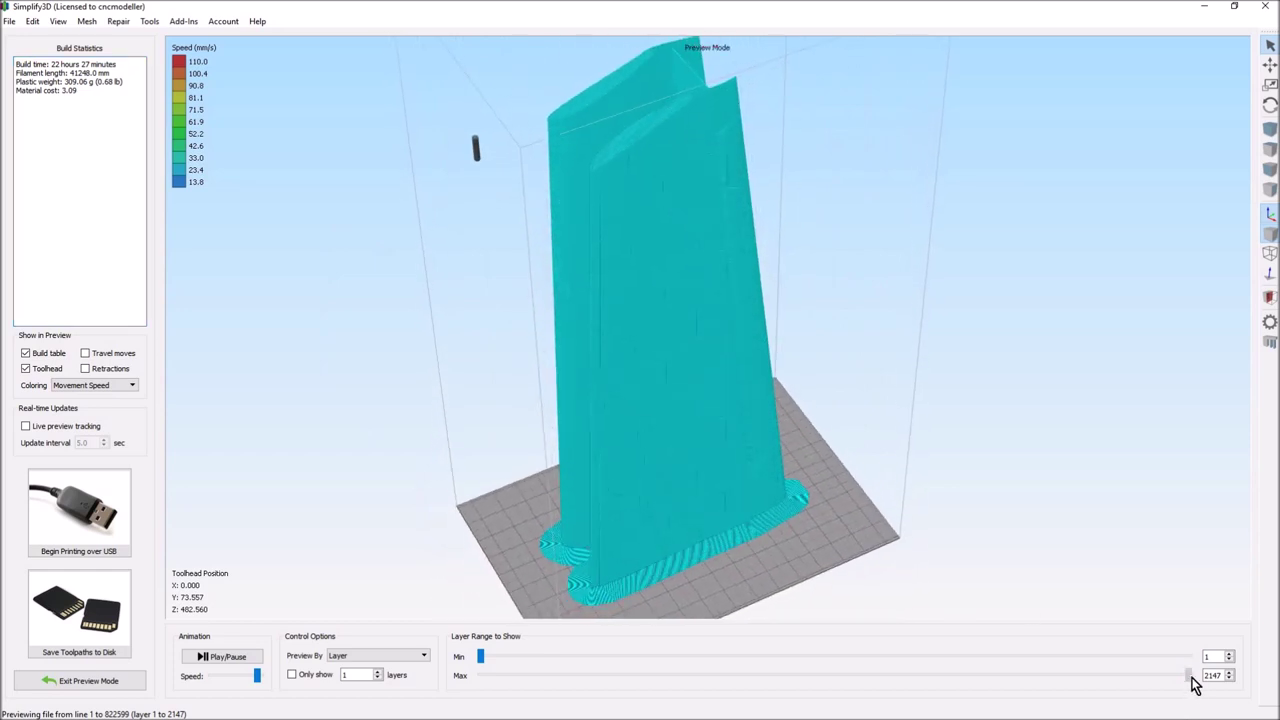
left_click_drag(1193, 683, 494, 695)
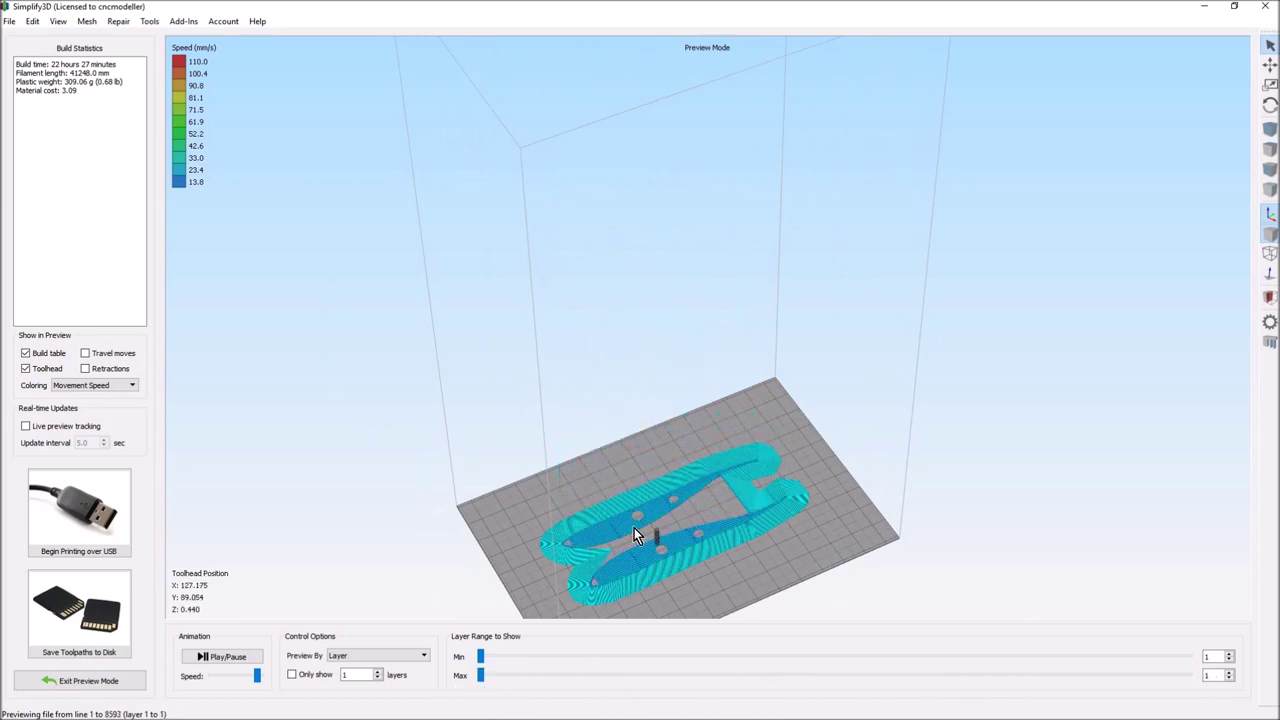
Examine the first-layer toolpath of the wing up close, including the brim and the internal rib and spar-hole outlines
left_click_drag(634, 528, 669, 171)
scroll(654, 332, "up", 4)
scroll(654, 332, "up", 3)
scroll(668, 166, "up", 2)
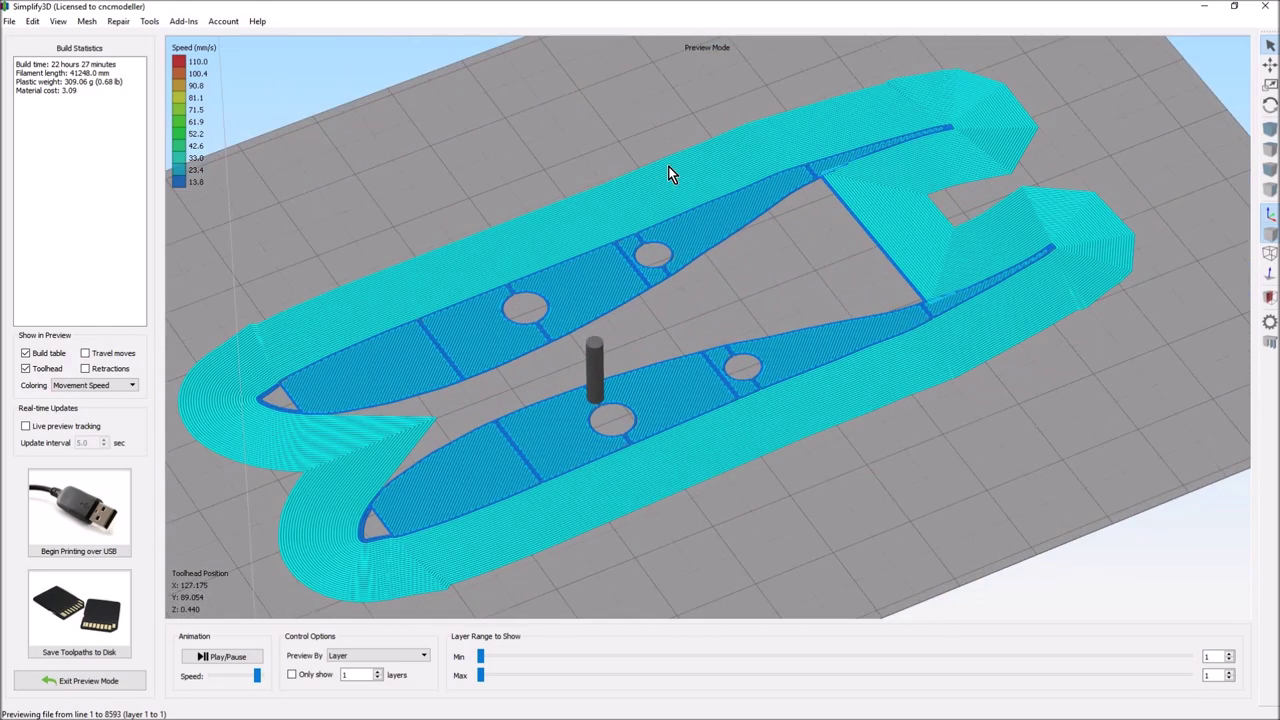
right_click_drag(671, 349, 694, 347)
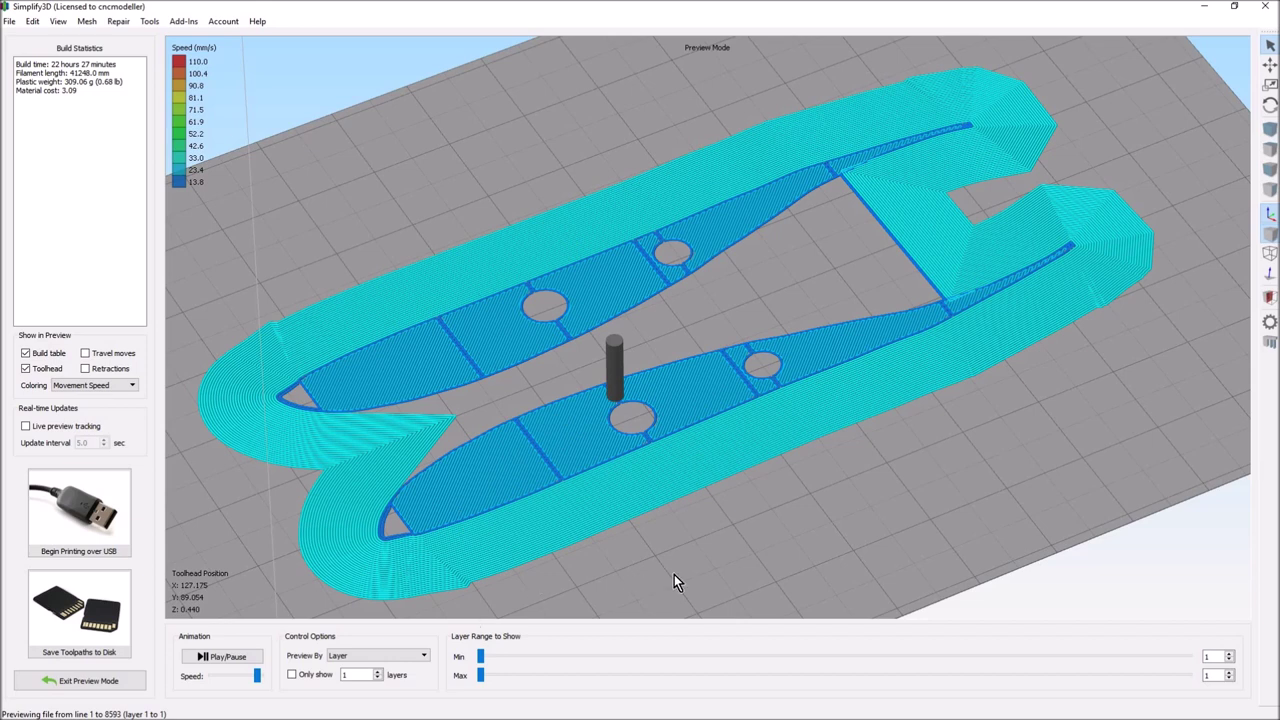
Play the layer-by-layer print animation and follow the growing top edge to inspect the wing's skin, internal ribs and spar holes
left_click(222, 657)
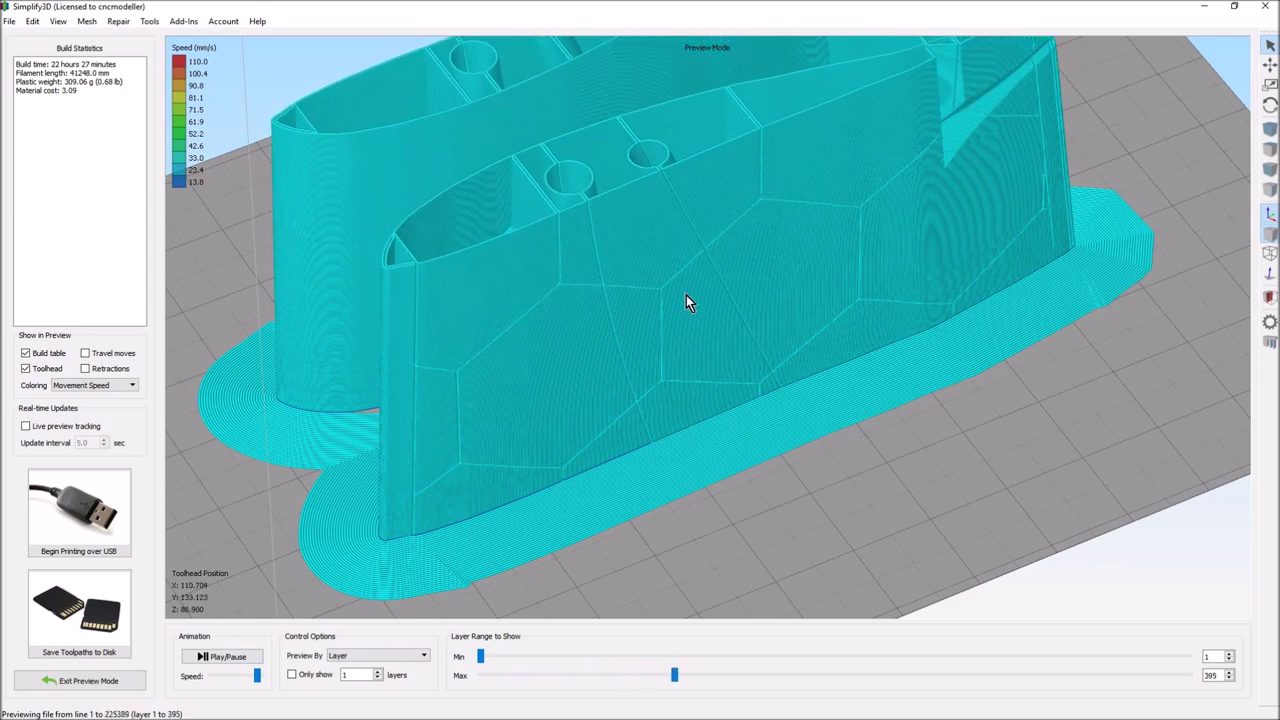
scroll(702, 241, "down", 3)
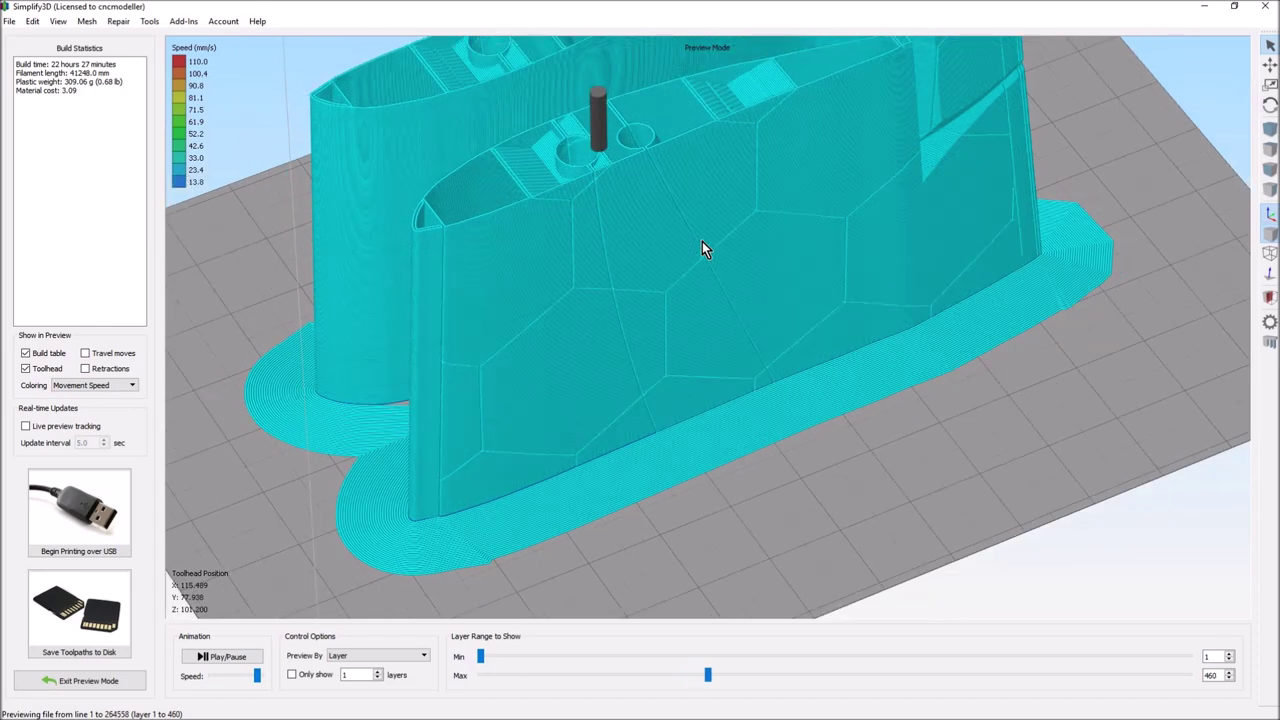
left_click_drag(668, 209, 697, 491)
scroll(676, 281, "up", 3)
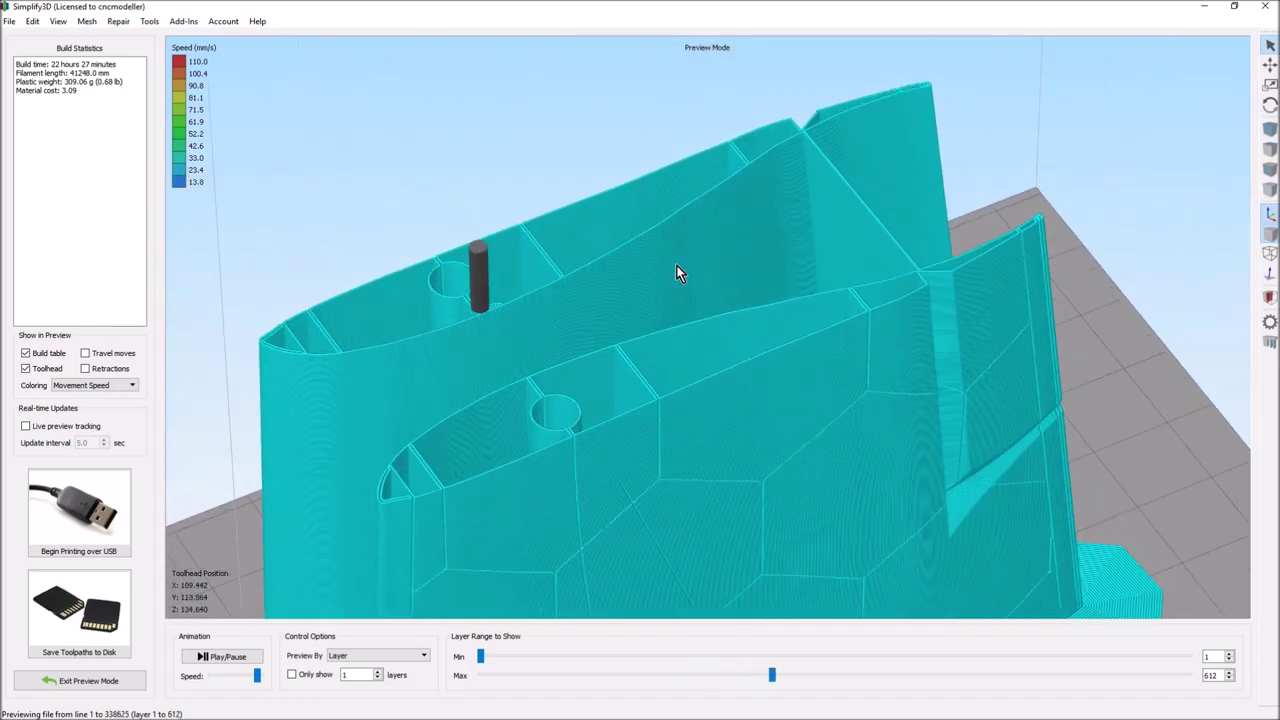
left_click_drag(680, 274, 686, 390)
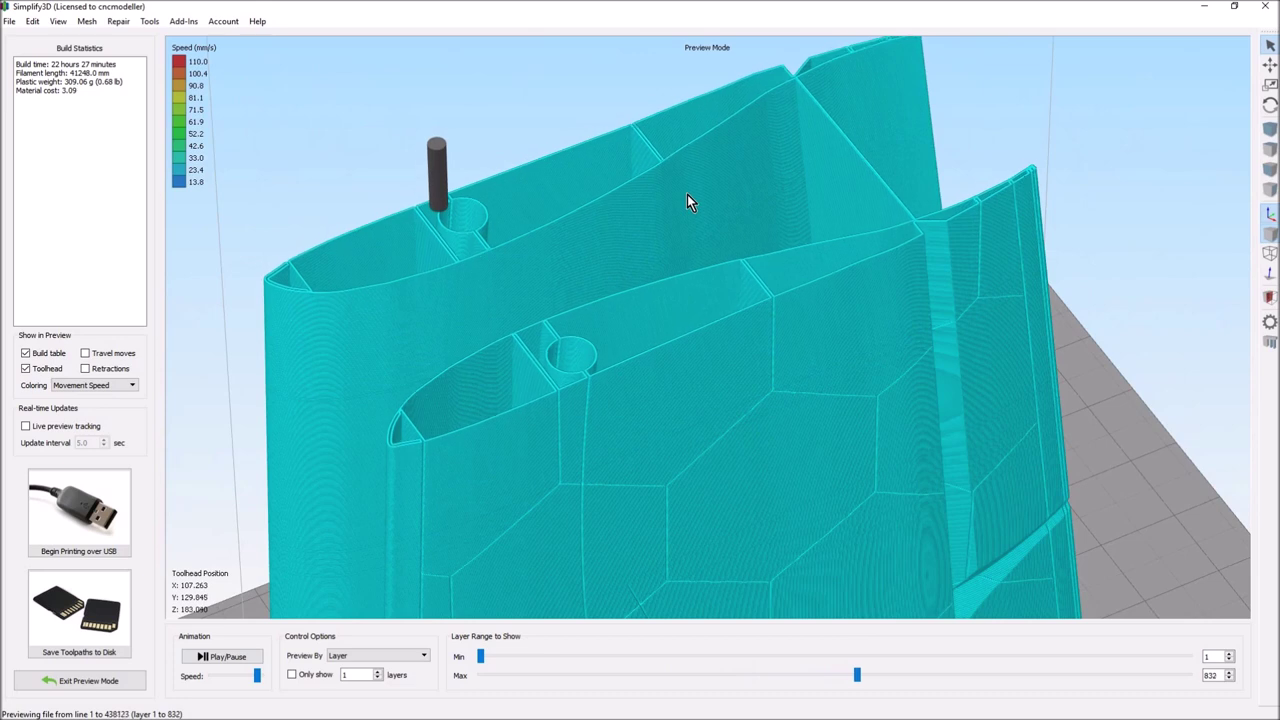
left_click_drag(687, 194, 705, 442)
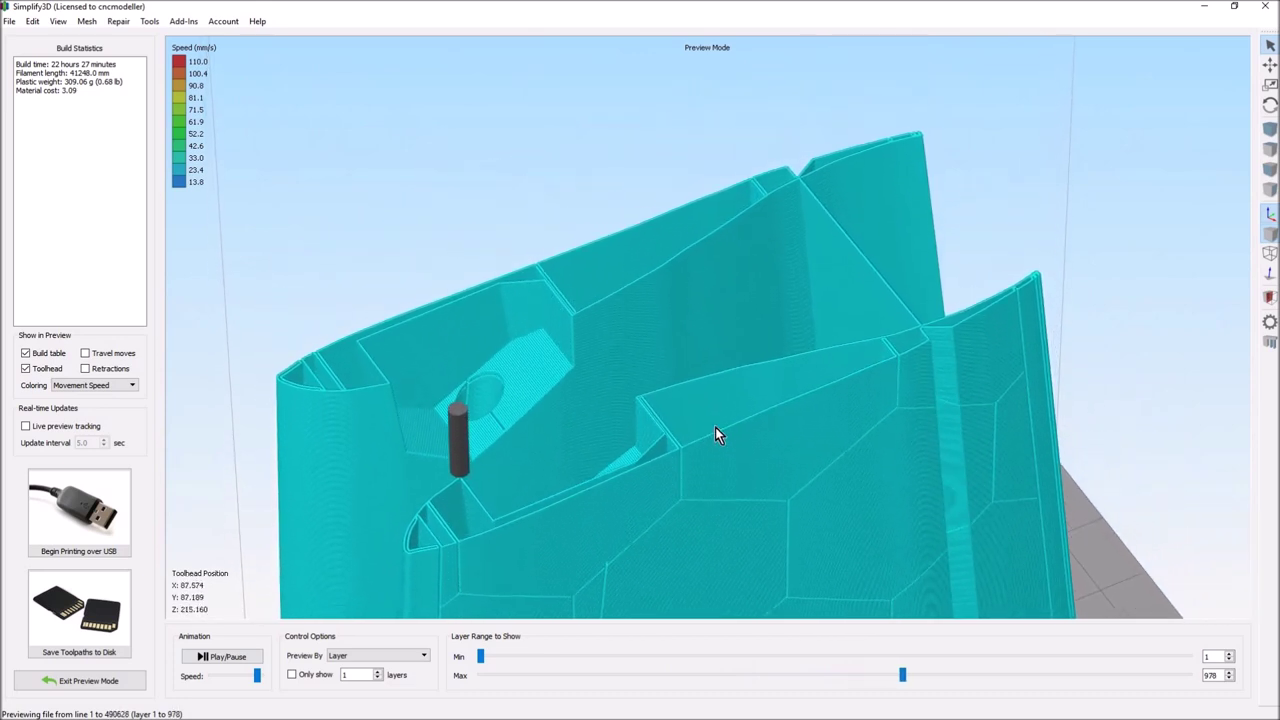
left_click_drag(726, 296, 783, 279)
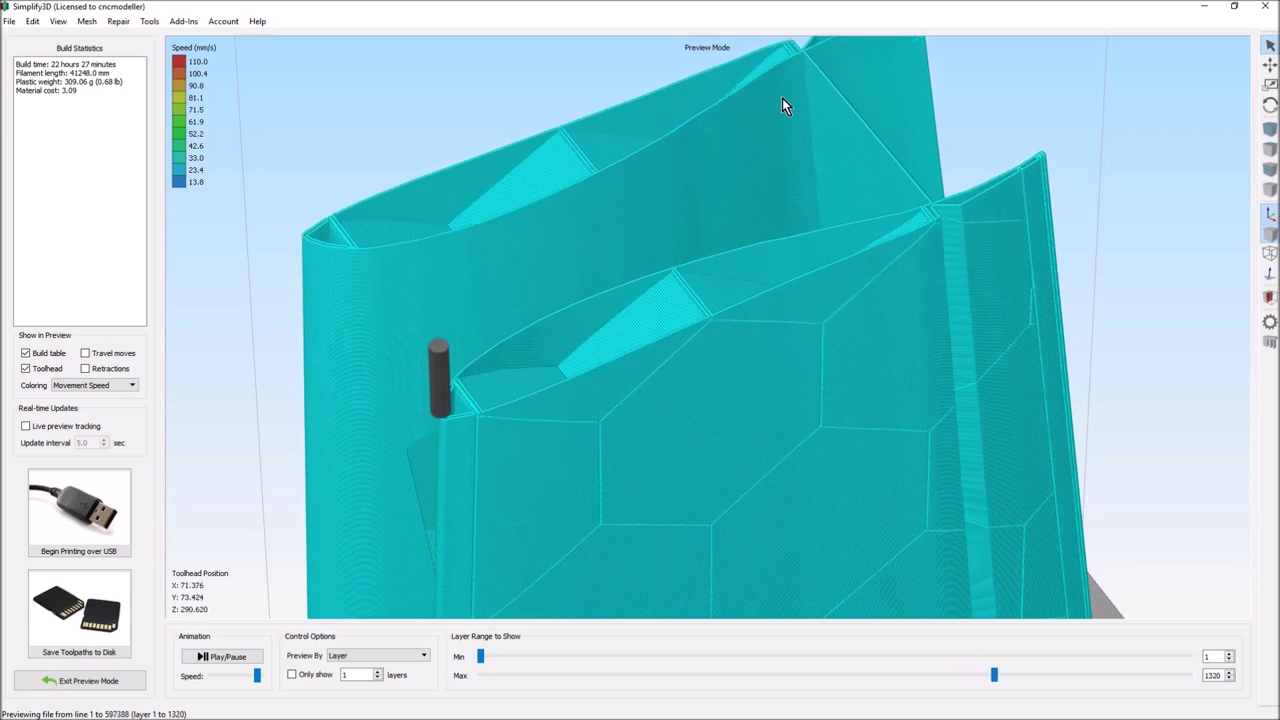
left_click_drag(782, 98, 788, 292)
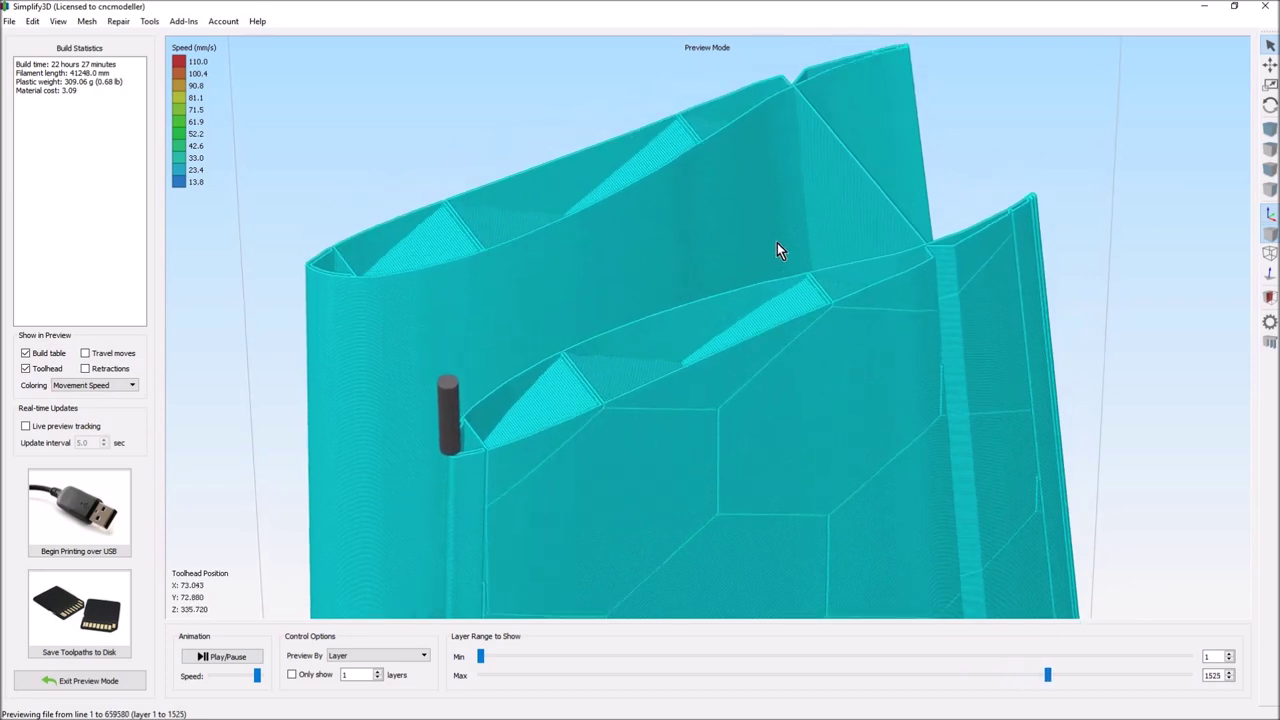
right_click_drag(777, 243, 806, 344)
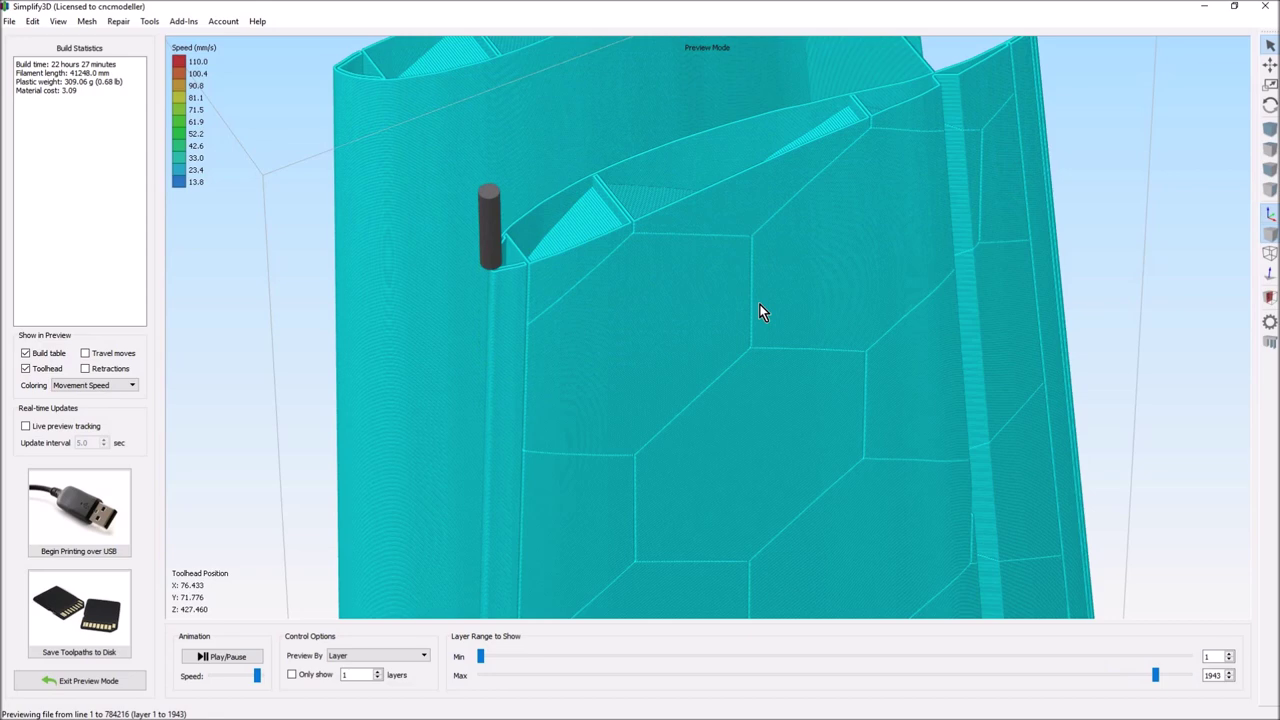
right_click_drag(758, 246, 755, 570)
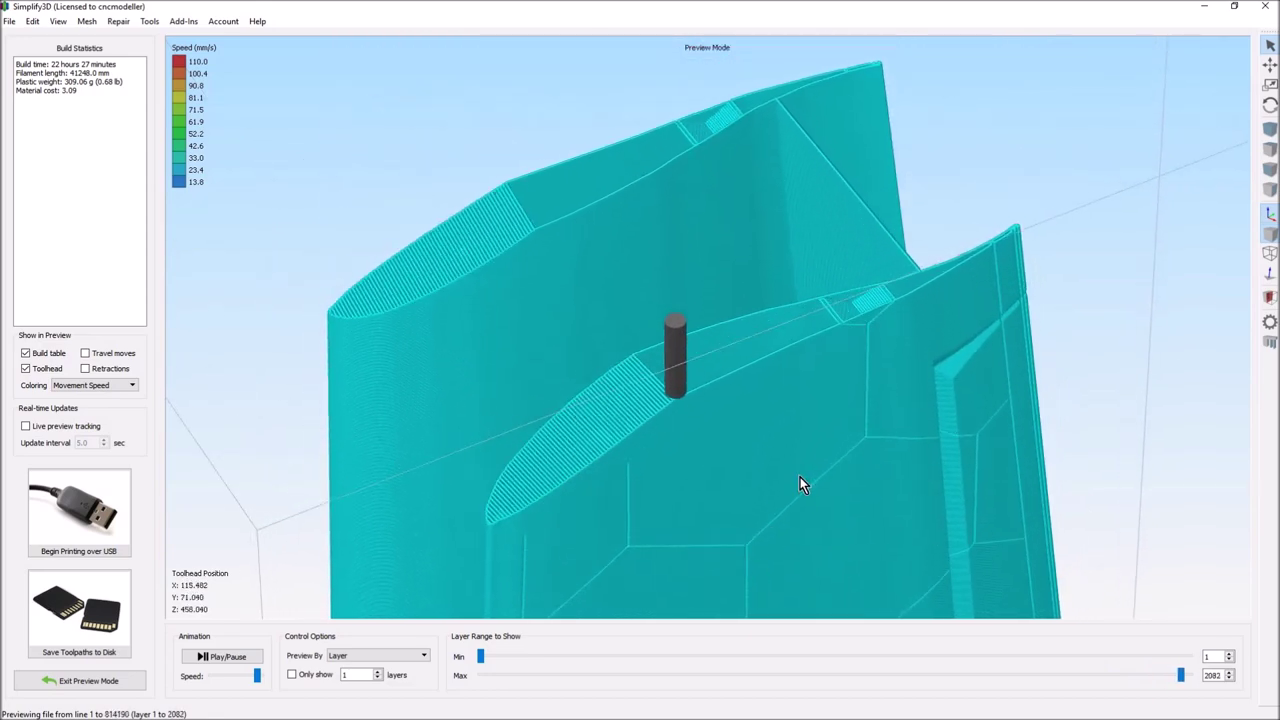